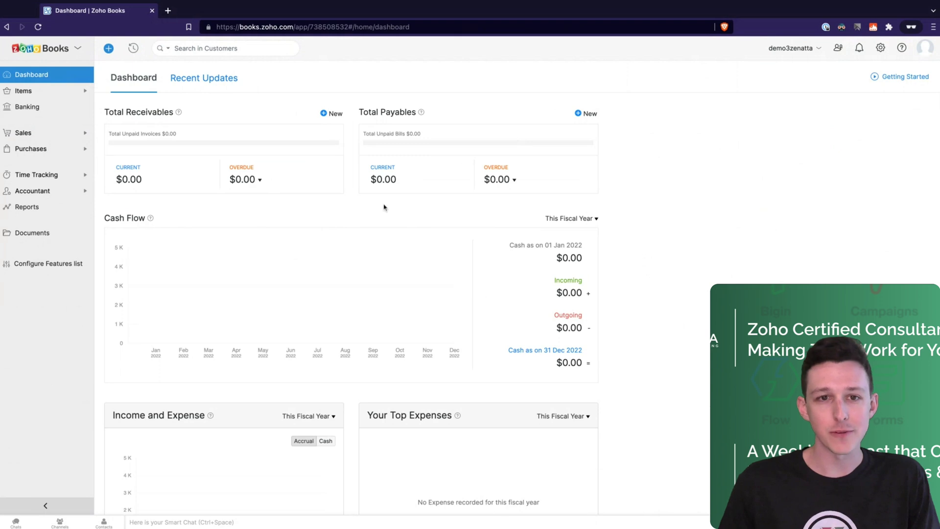
Scroll the dashboard and check the Cash Flow period options, keeping This Fiscal Year.
{"action": "scroll", "coordinate": [199, 242], "scroll_direction": "down", "scroll_amount": 1}
{"action": "scroll", "coordinate": [176, 206], "scroll_direction": "up", "scroll_amount": 1}
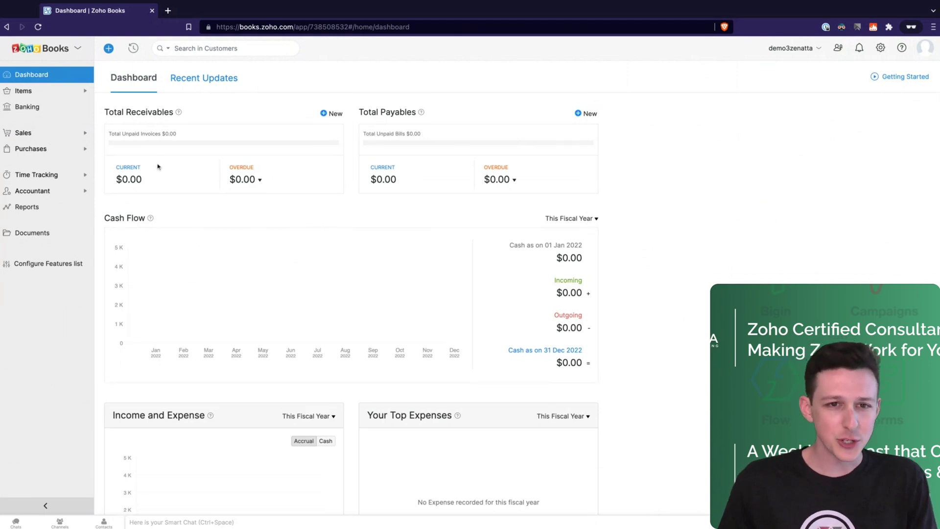
{"action": "scroll", "coordinate": [397, 136], "scroll_direction": "down", "scroll_amount": 2}
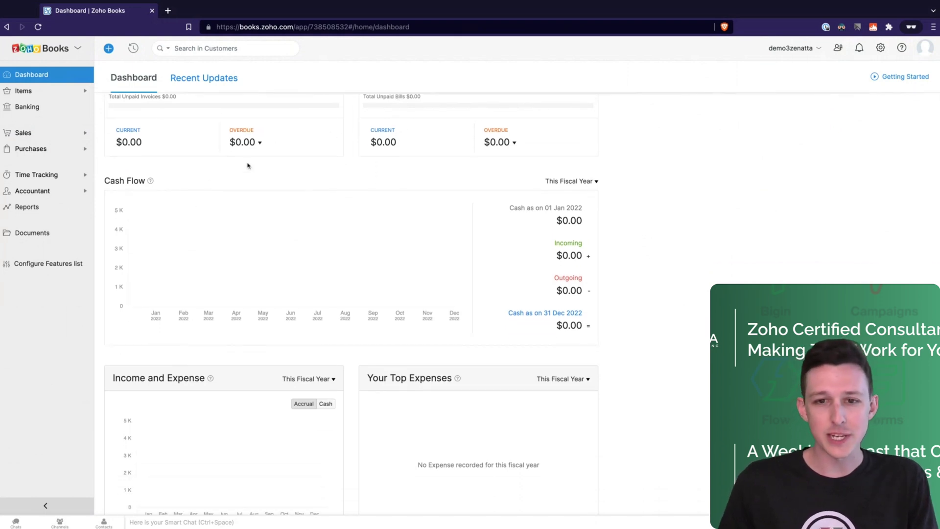
{"action": "left_click", "coordinate": [583, 182]}
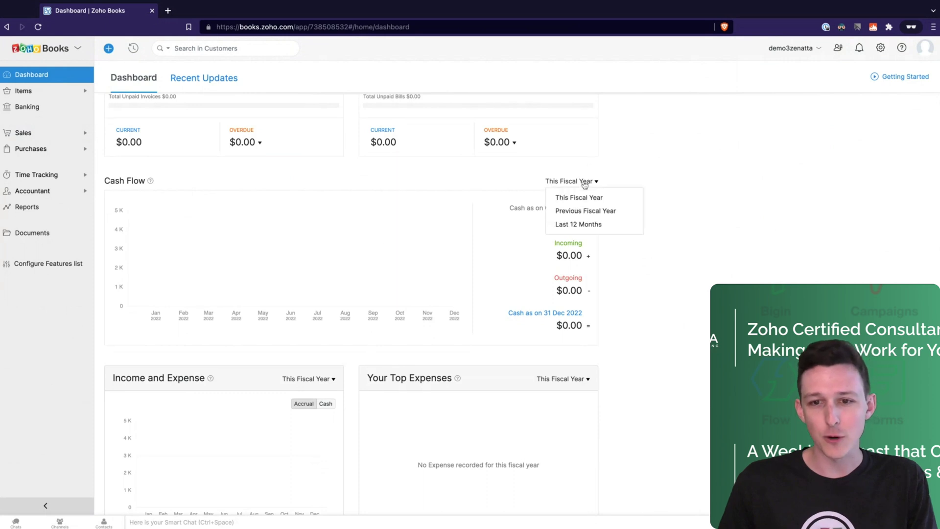
{"action": "left_click", "coordinate": [694, 212]}
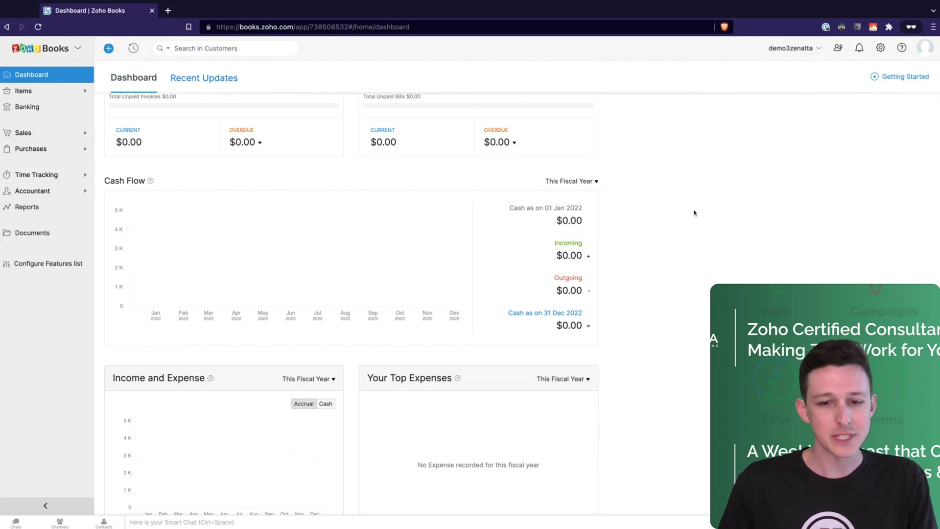
Scroll down to the Account Watchlist, then expand the Items module in the sidebar.
{"action": "scroll", "coordinate": [694, 213], "scroll_direction": "down", "scroll_amount": 5}
{"action": "scroll", "coordinate": [524, 241], "scroll_direction": "down", "scroll_amount": 2}
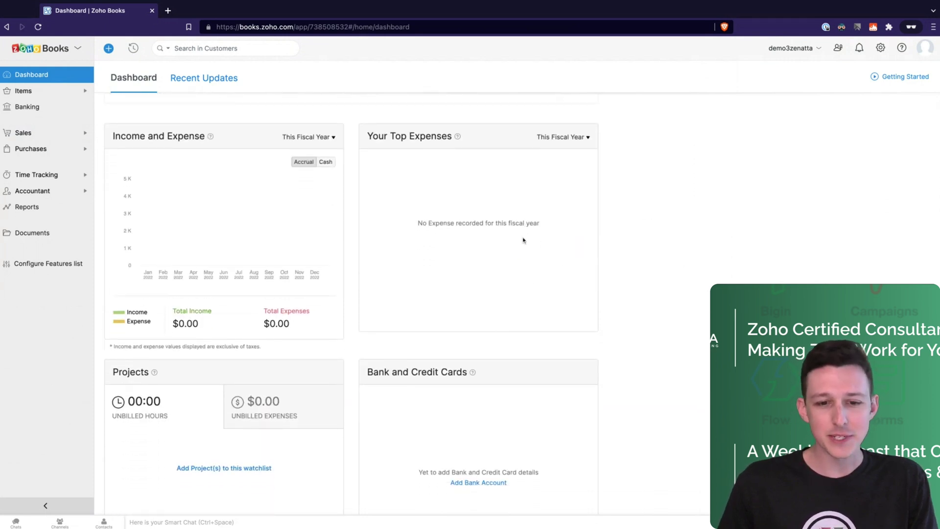
{"action": "scroll", "coordinate": [523, 240], "scroll_direction": "down", "scroll_amount": 4}
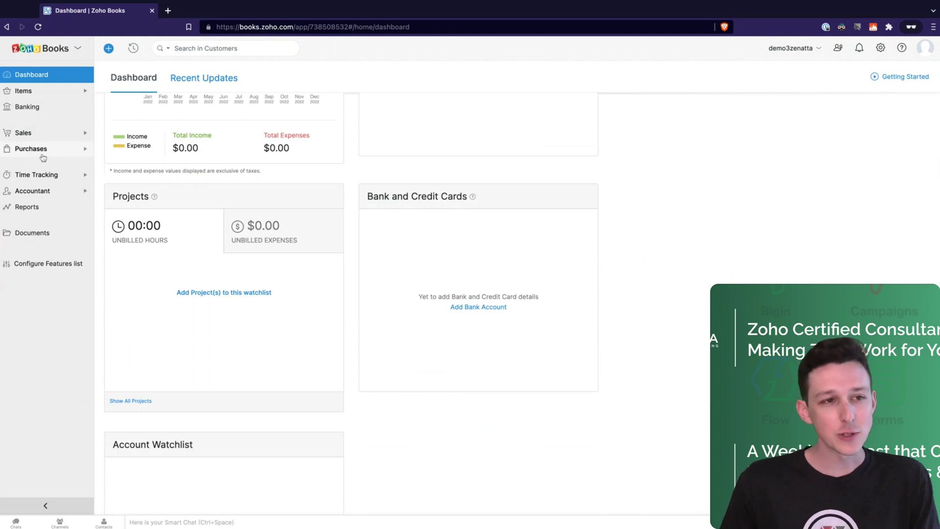
{"action": "left_click", "coordinate": [67, 93]}
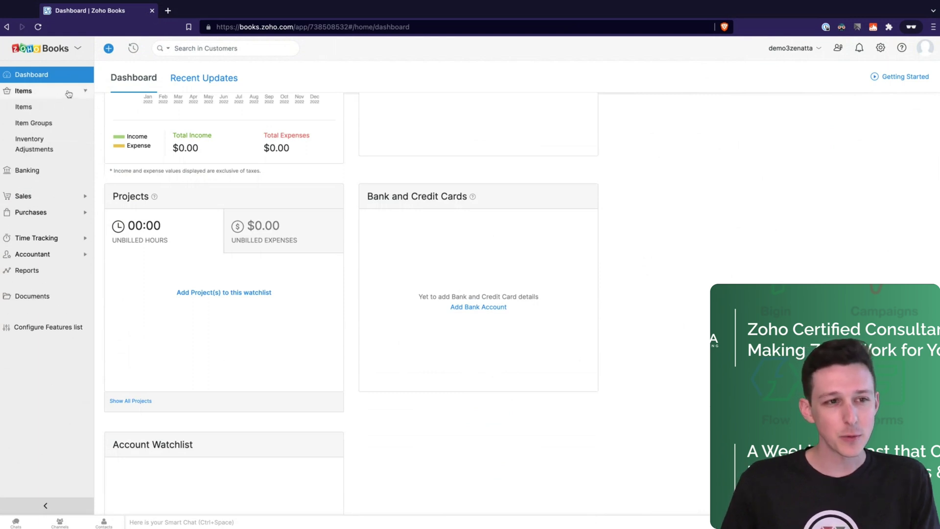
Open the Example Product item from the active items list.
{"action": "left_click", "coordinate": [55, 94]}
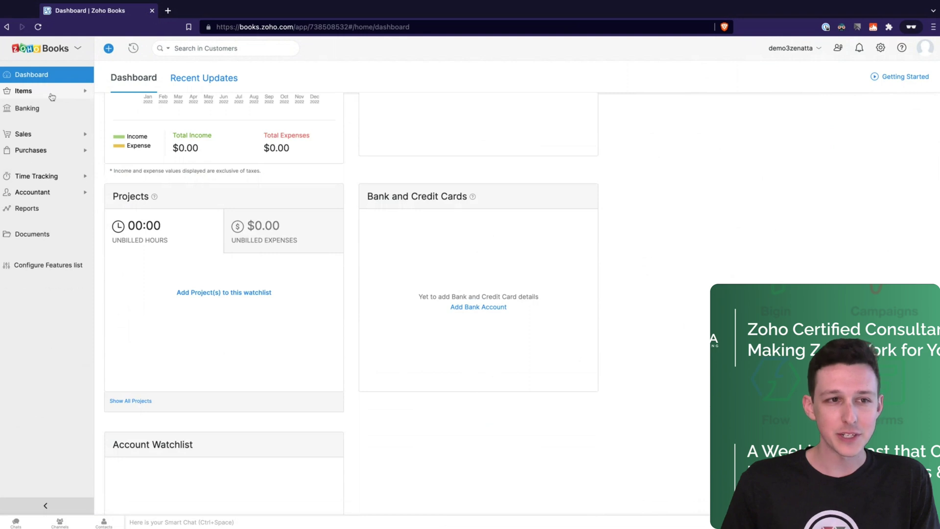
{"action": "left_click", "coordinate": [60, 94]}
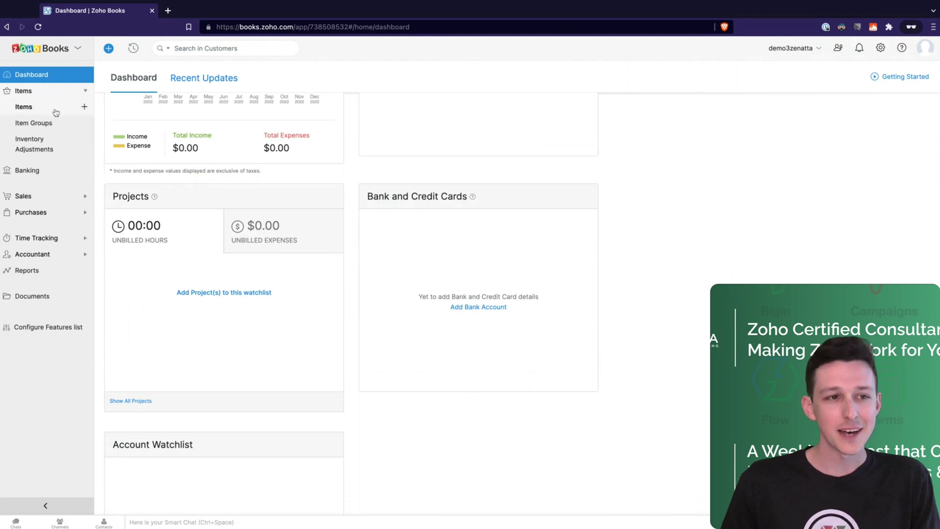
{"action": "left_click", "coordinate": [55, 110]}
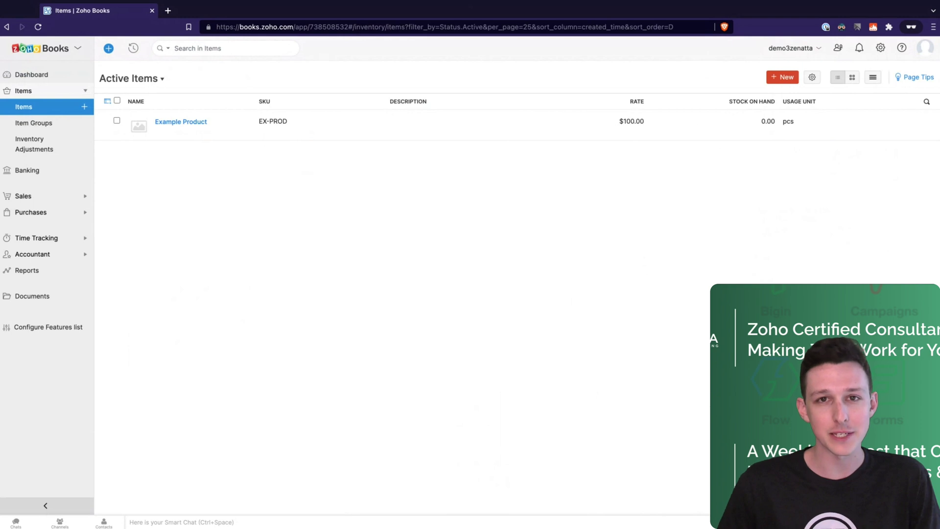
{"action": "left_click", "coordinate": [195, 122]}
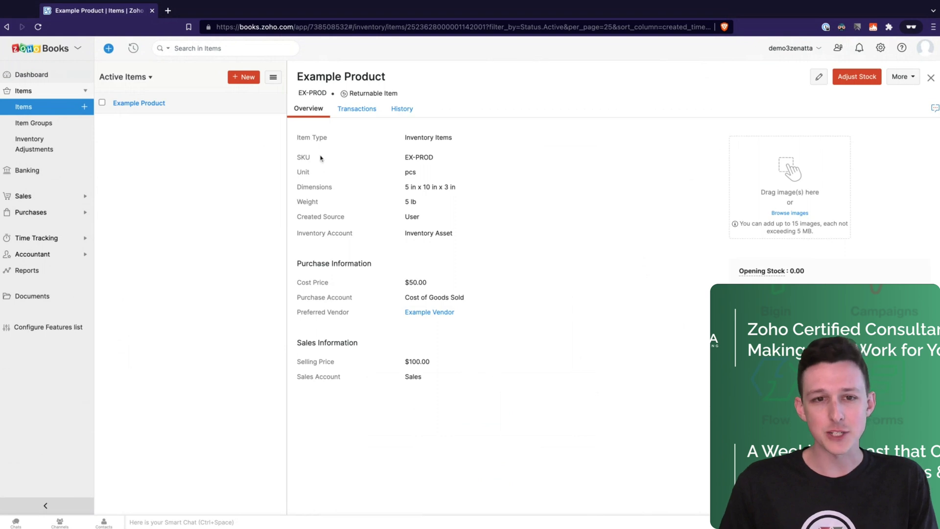
Point out Example Product's SKU and its 5 in x 10 in x 3 in dimensions.
{"action": "triple_click", "coordinate": [290, 158]}
{"action": "left_click", "coordinate": [441, 171]}
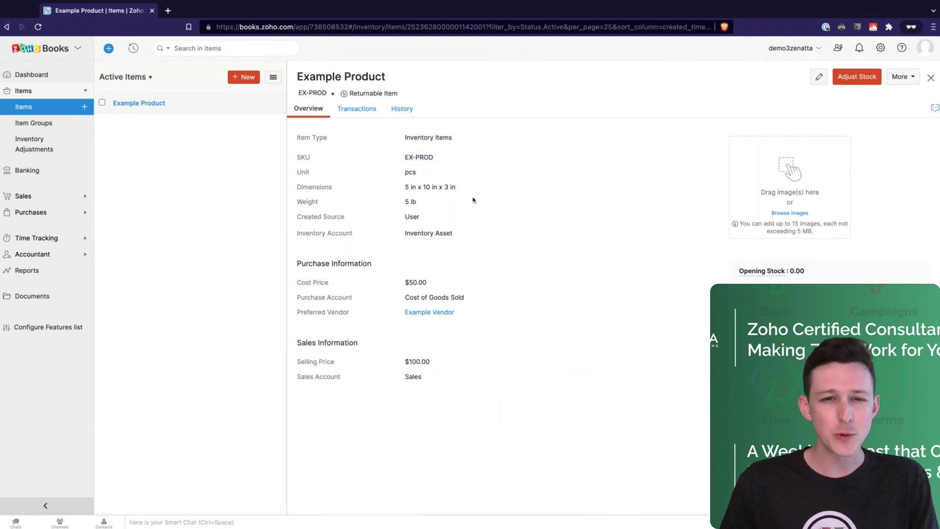
{"action": "left_click_drag", "start_coordinate": [472, 199], "coordinate": [313, 190]}
{"action": "left_click", "coordinate": [360, 187]}
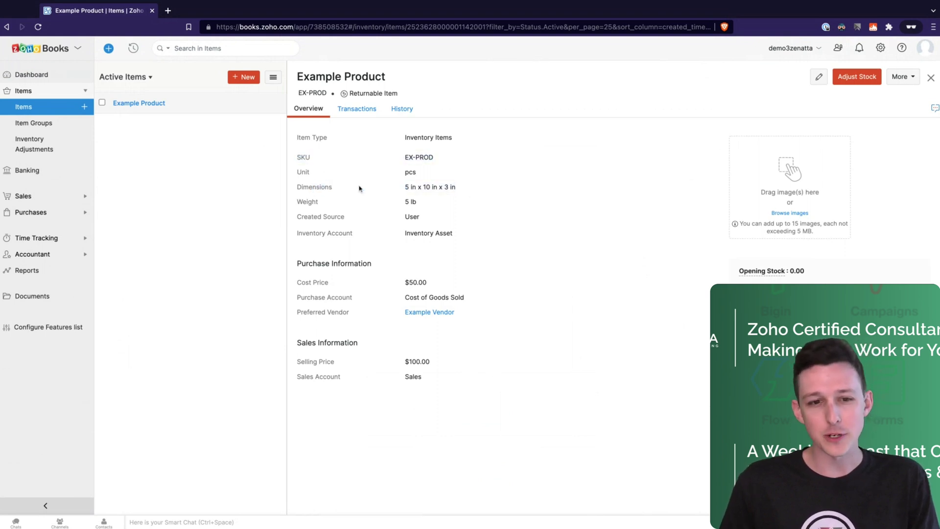
{"action": "scroll", "coordinate": [360, 187], "scroll_direction": "down", "scroll_amount": 1}
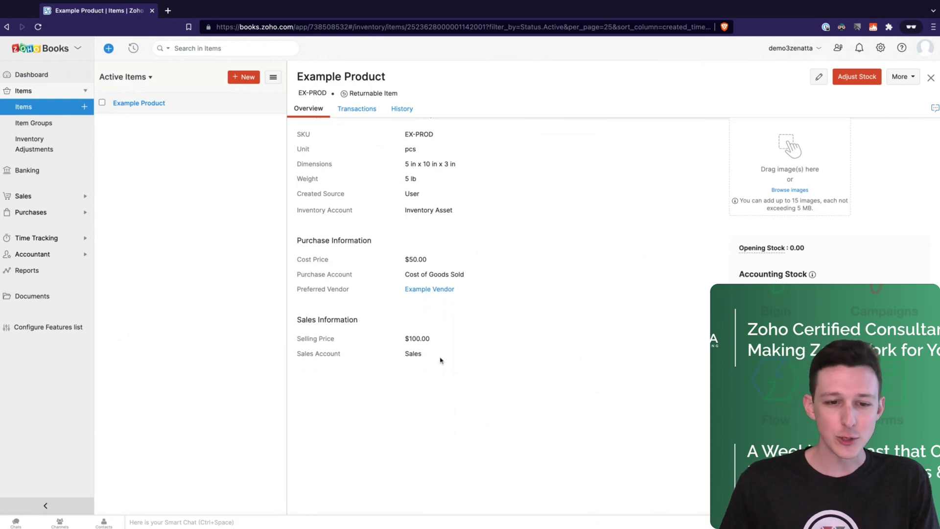
Point out the Sales Account, Cost of Goods Sold and Selling Price, then go to All Item Groups.
{"action": "left_click_drag", "start_coordinate": [439, 357], "coordinate": [304, 357]}
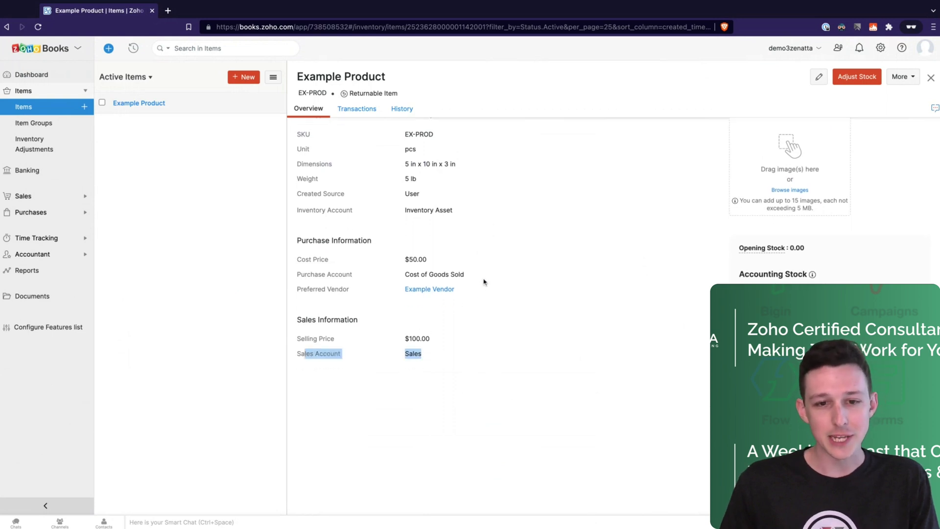
{"action": "left_click_drag", "start_coordinate": [483, 276], "coordinate": [309, 275]}
{"action": "left_click", "coordinate": [493, 250]}
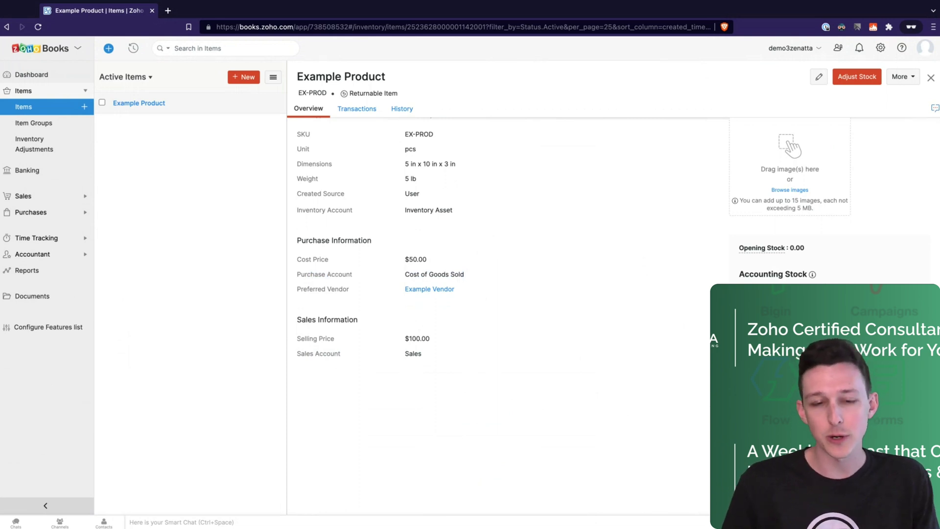
{"action": "triple_click", "coordinate": [437, 343]}
{"action": "left_click", "coordinate": [424, 259]}
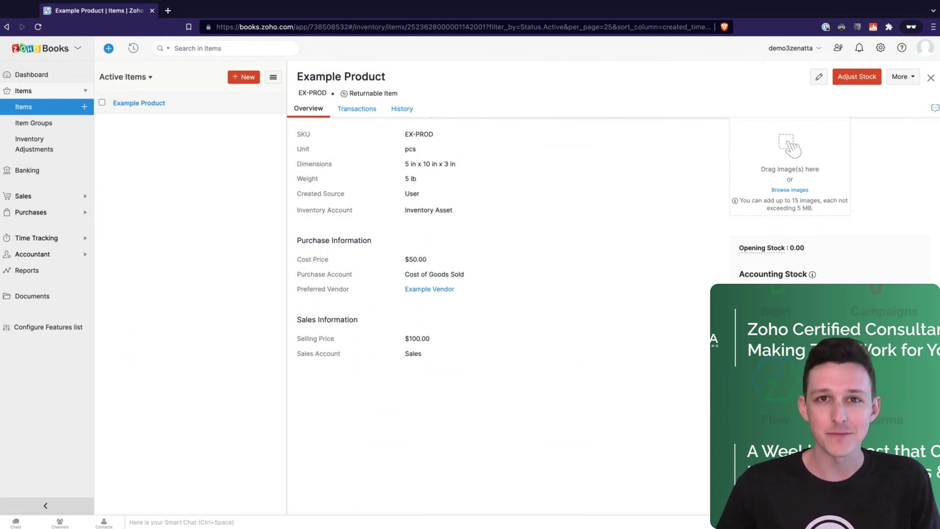
{"action": "left_click", "coordinate": [44, 126]}
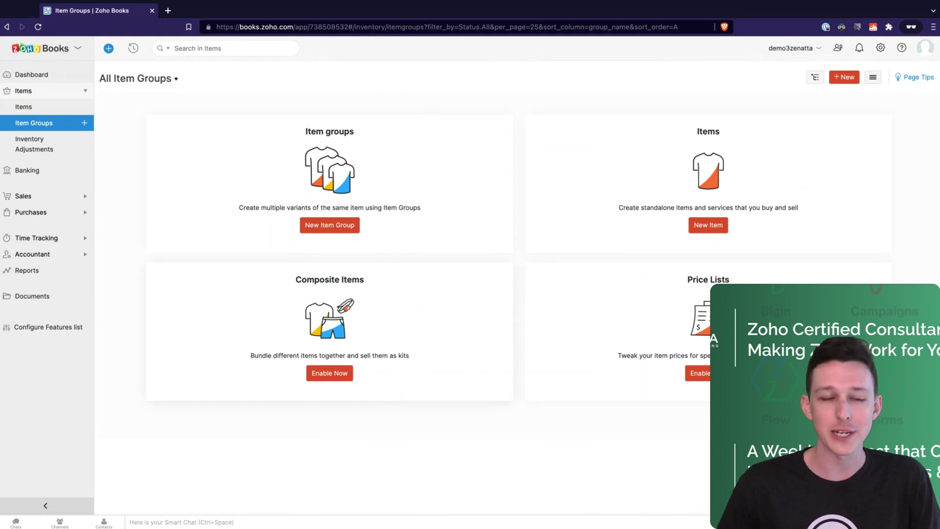
Go to the Inventory Adjustments page under Items, which has no adjustments yet.
{"action": "left_click", "coordinate": [62, 147]}
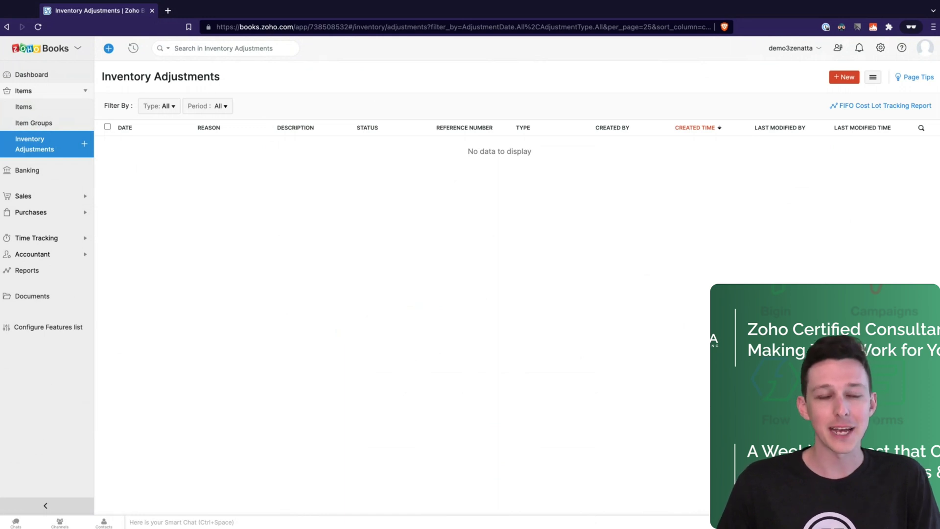
Go to the Banking setup page, then expand the Sales module in the sidebar.
{"action": "left_click", "coordinate": [50, 173]}
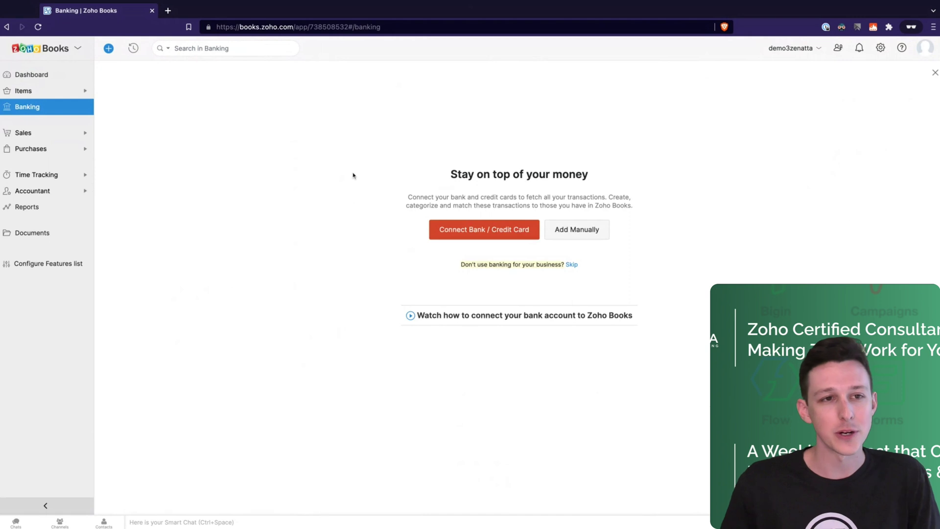
{"action": "left_click", "coordinate": [51, 140]}
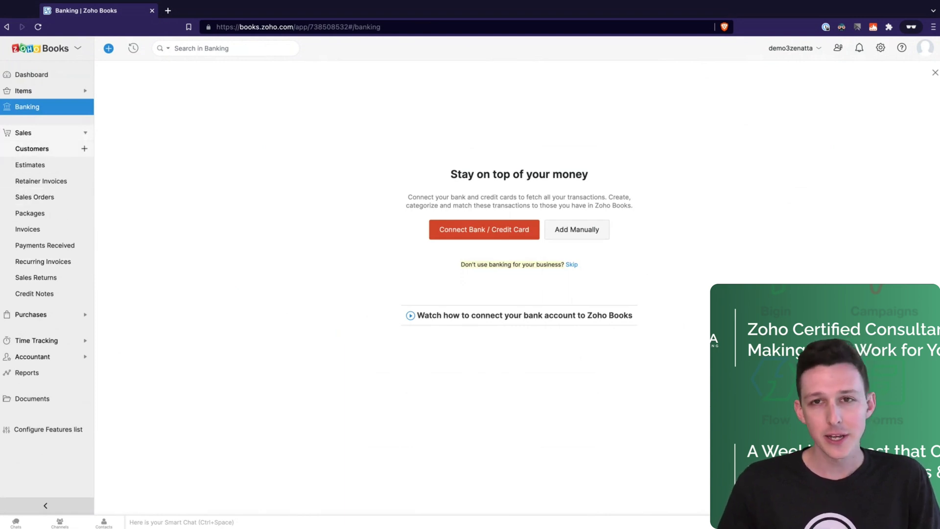
View the Active Customers list, then go to the empty All Estimates page.
{"action": "left_click", "coordinate": [53, 316]}
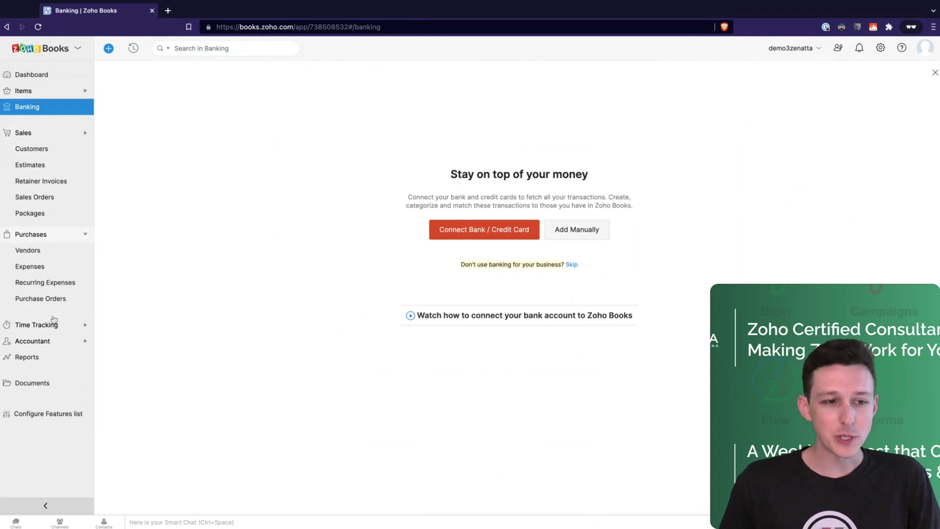
{"action": "left_click", "coordinate": [63, 137]}
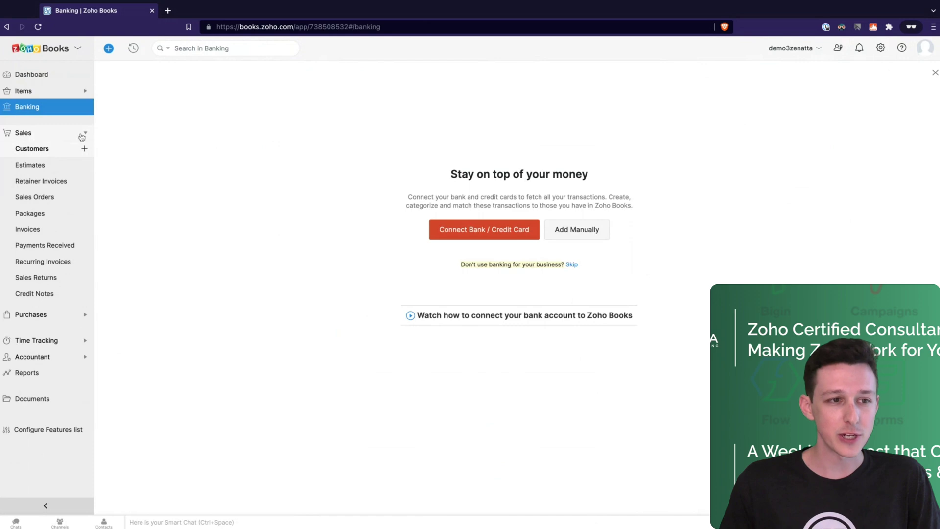
{"action": "left_click", "coordinate": [49, 152]}
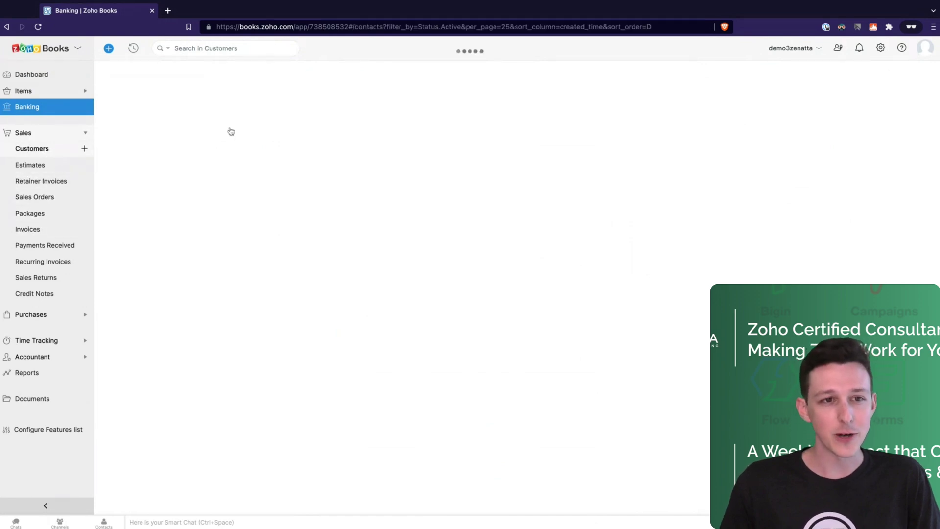
{"action": "scroll", "coordinate": [219, 216], "scroll_direction": "down", "scroll_amount": 1}
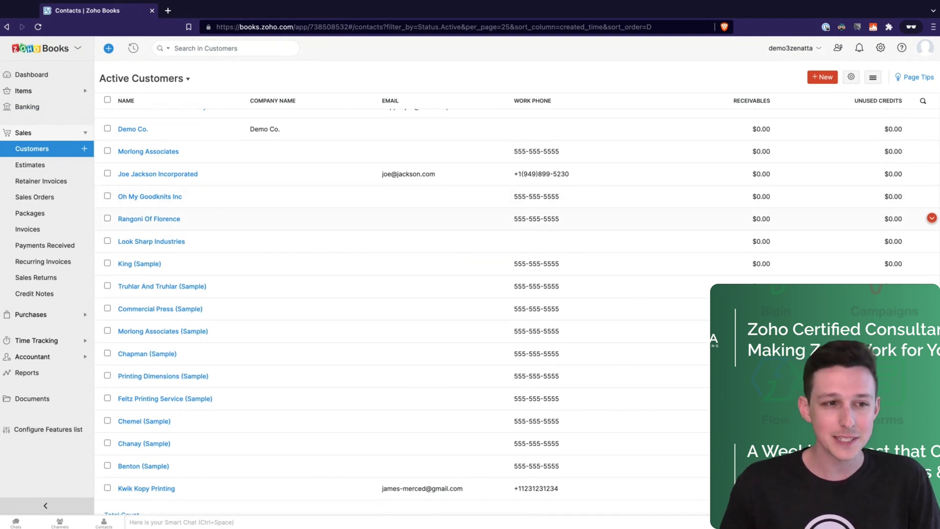
{"action": "left_click", "coordinate": [43, 168]}
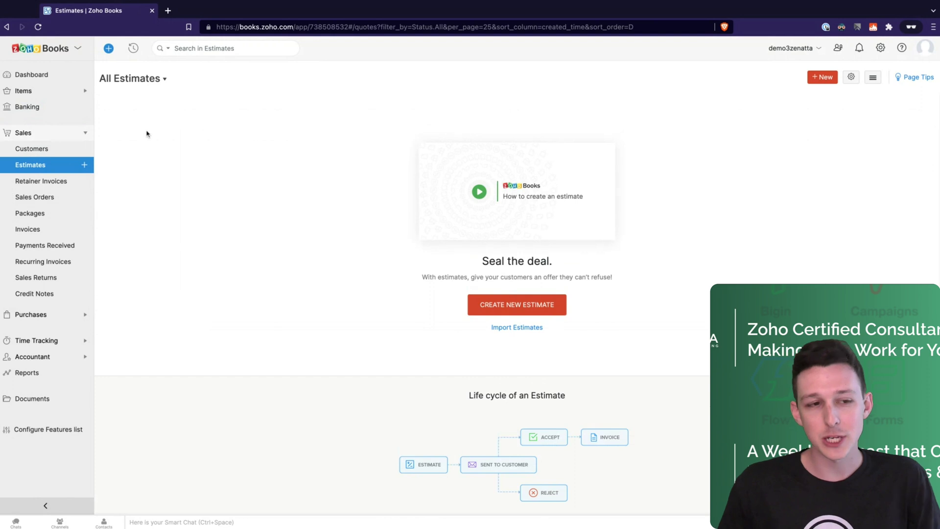
Visit the empty Sales Orders page, then the Packages board with no shipments.
{"action": "left_click", "coordinate": [46, 198]}
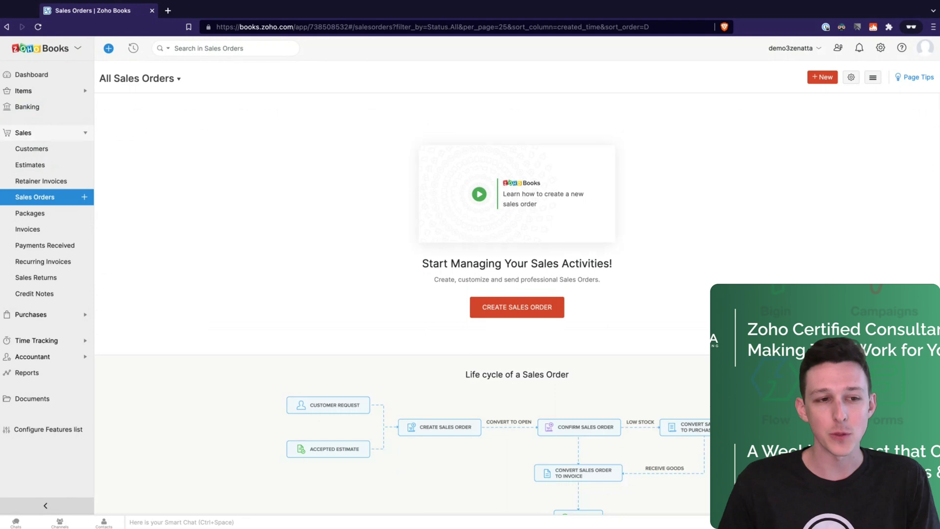
{"action": "left_click", "coordinate": [52, 219]}
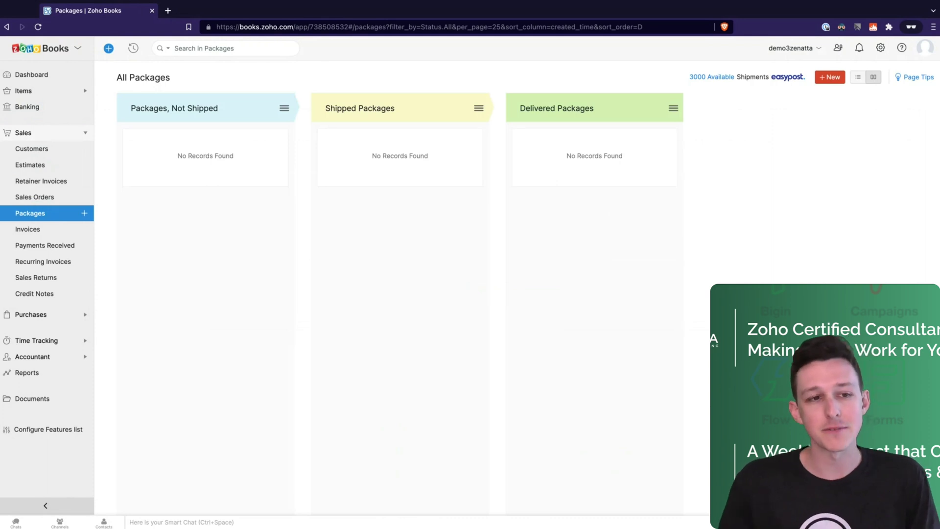
View the Invoices list, then the empty All Received Payments page.
{"action": "left_click", "coordinate": [47, 234]}
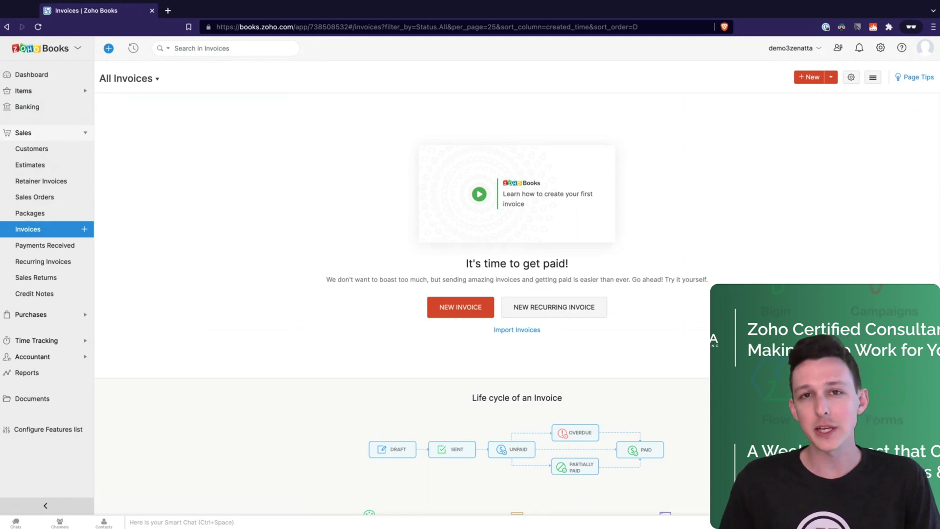
{"action": "left_click", "coordinate": [49, 247]}
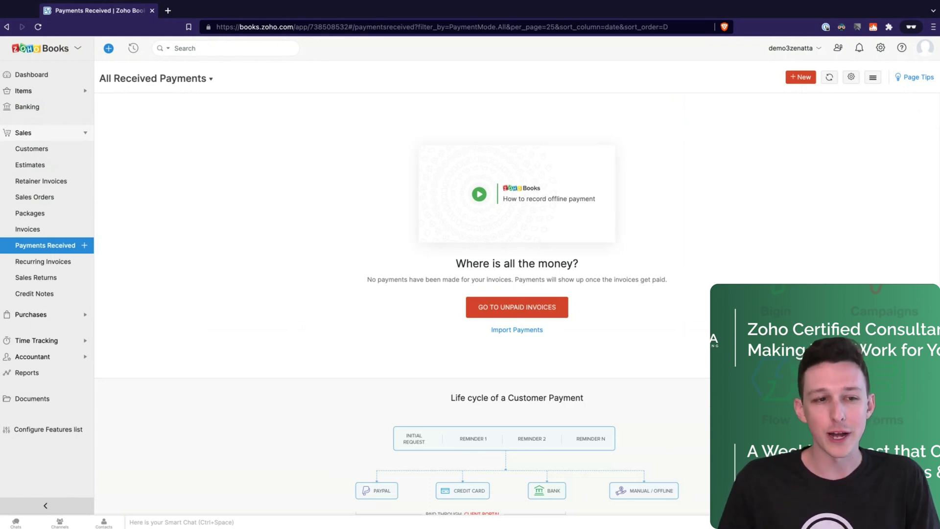
Visit Recurring Invoices, Sales Returns and the empty Credit Notes page, then expand Purchases.
{"action": "left_click", "coordinate": [34, 262]}
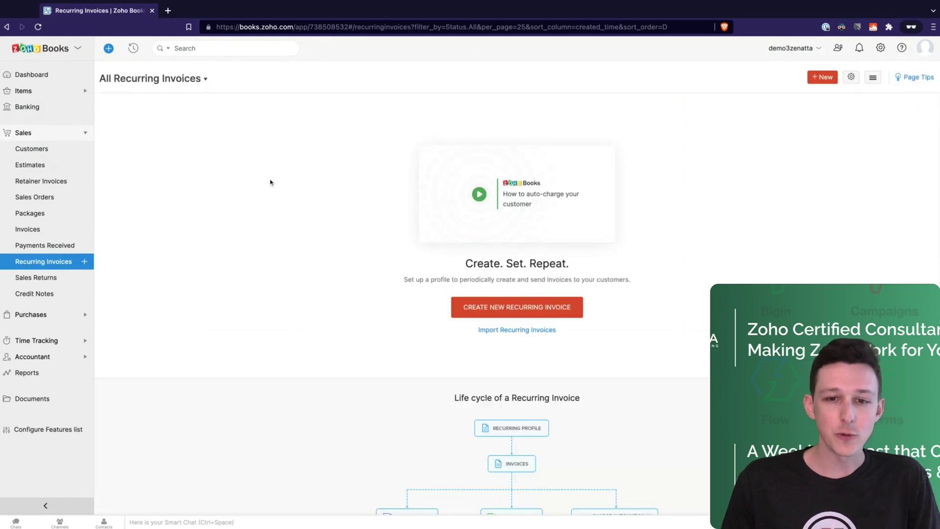
{"action": "scroll", "coordinate": [520, 341], "scroll_direction": "down", "scroll_amount": 1}
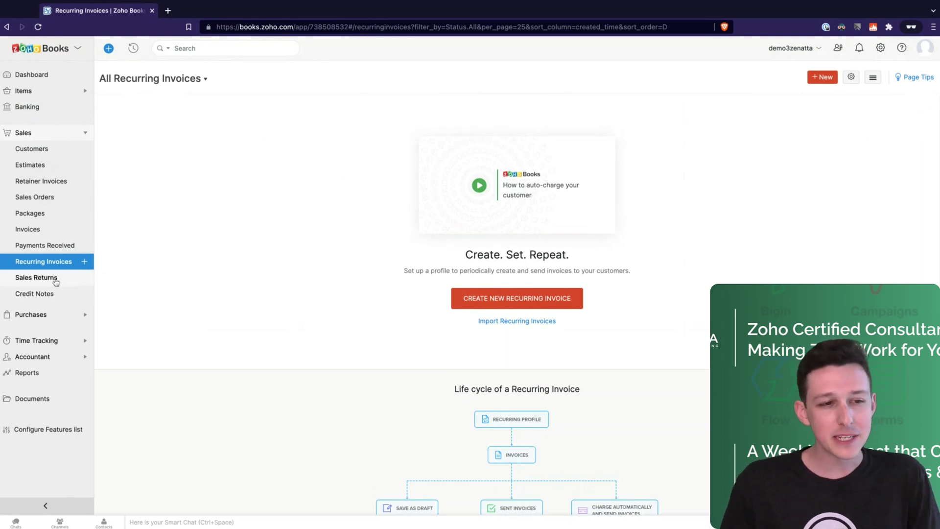
{"action": "left_click", "coordinate": [55, 280]}
{"action": "left_click", "coordinate": [53, 294]}
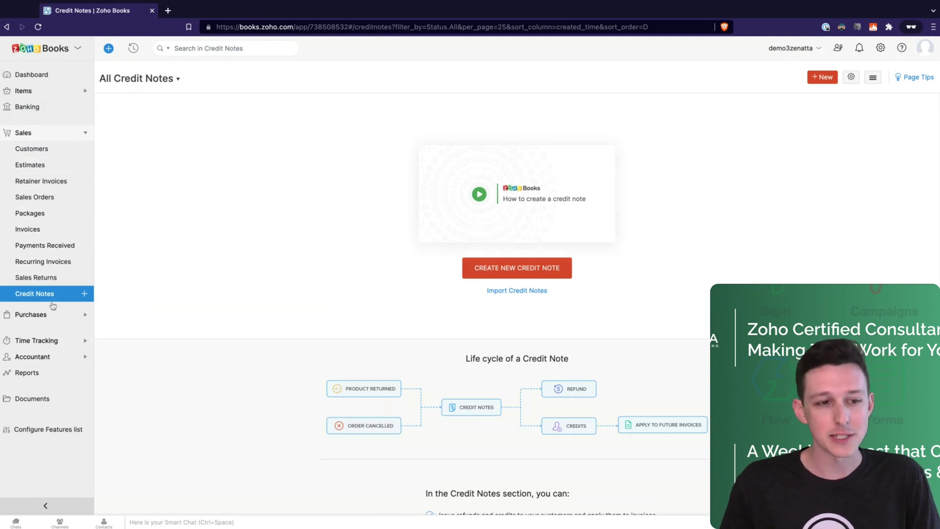
{"action": "left_click", "coordinate": [50, 316]}
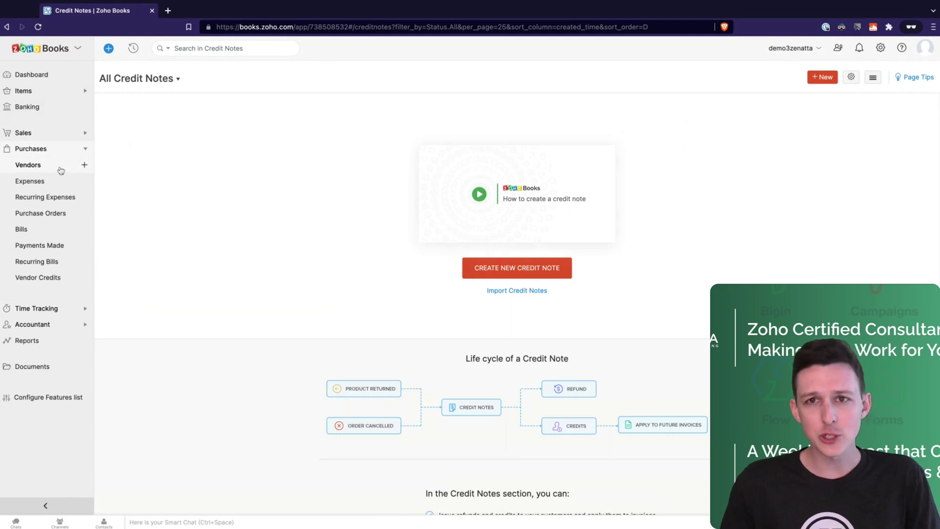
View the Vendors list with Example Vendor, then the empty All Expenses page.
{"action": "left_click", "coordinate": [61, 171]}
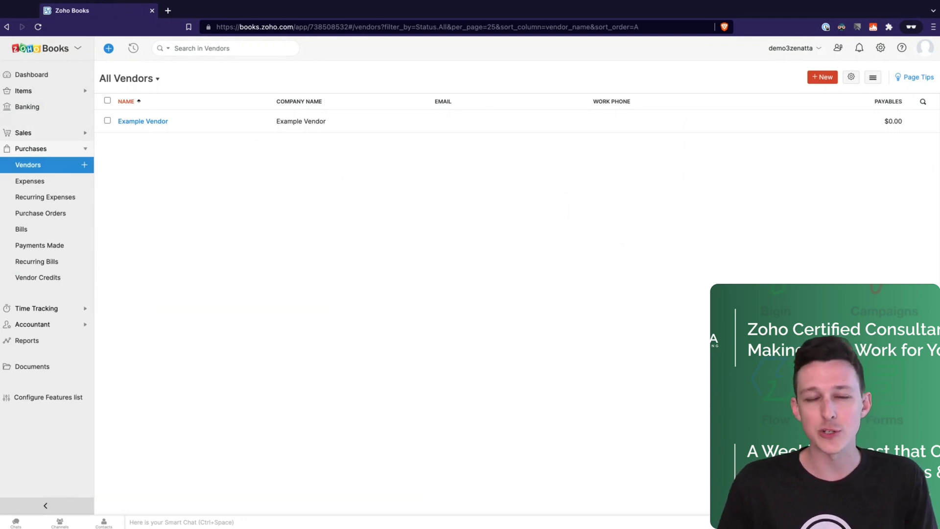
{"action": "left_click", "coordinate": [55, 181]}
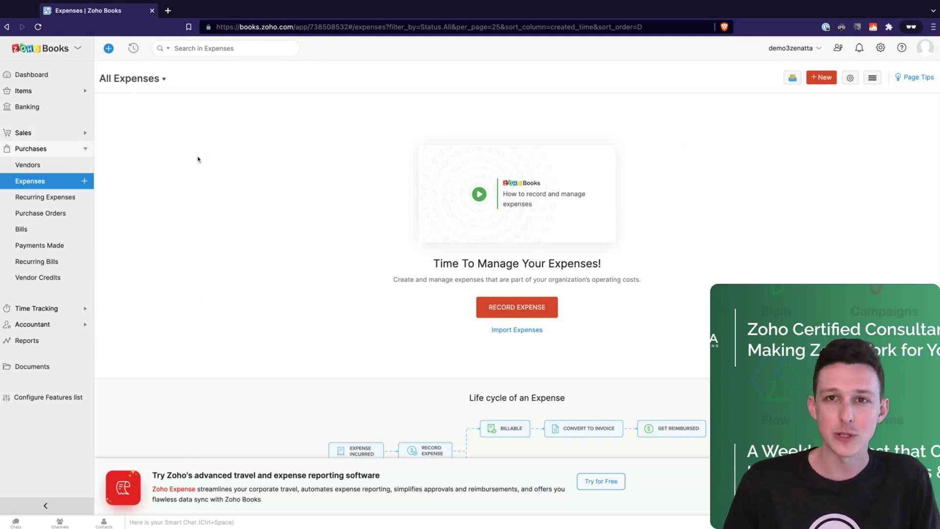
View the Recurring Expenses profiles, then the empty All Purchase Orders page.
{"action": "left_click", "coordinate": [49, 197]}
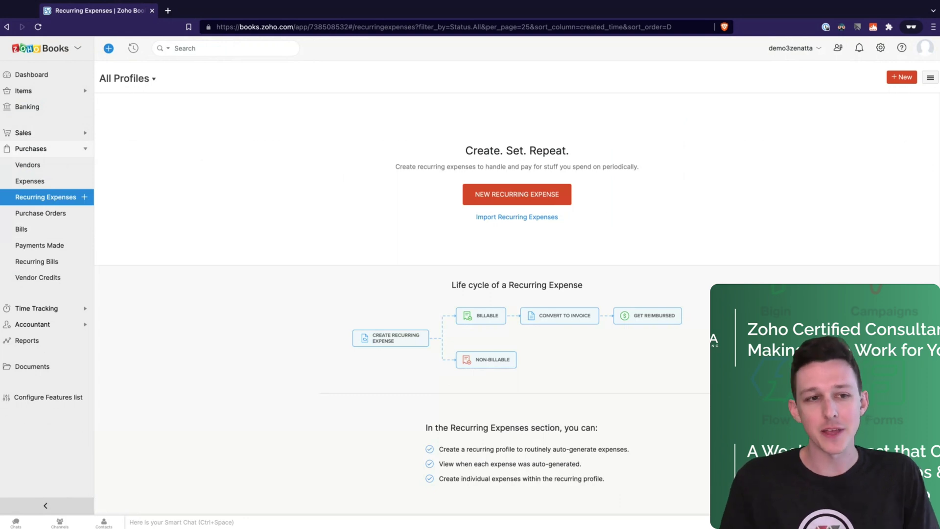
{"action": "left_click", "coordinate": [61, 216]}
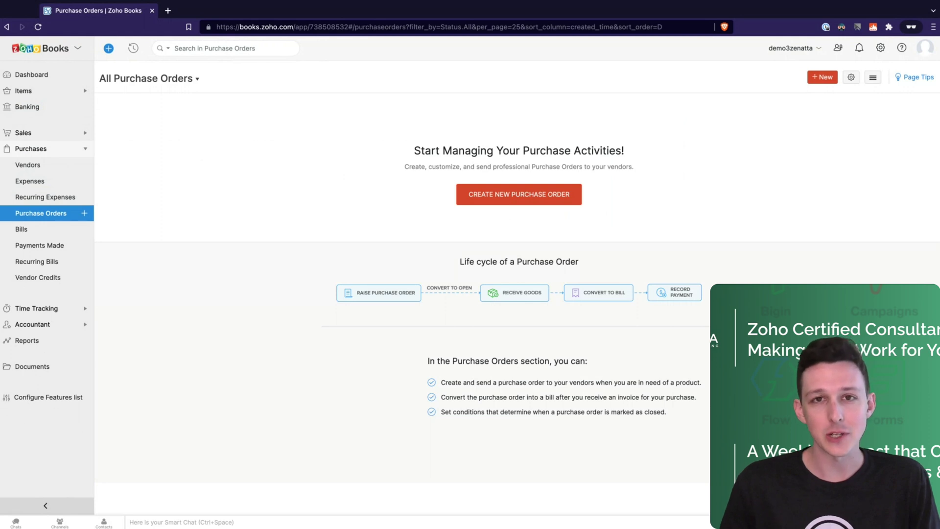
{"action": "left_click", "coordinate": [50, 233]}
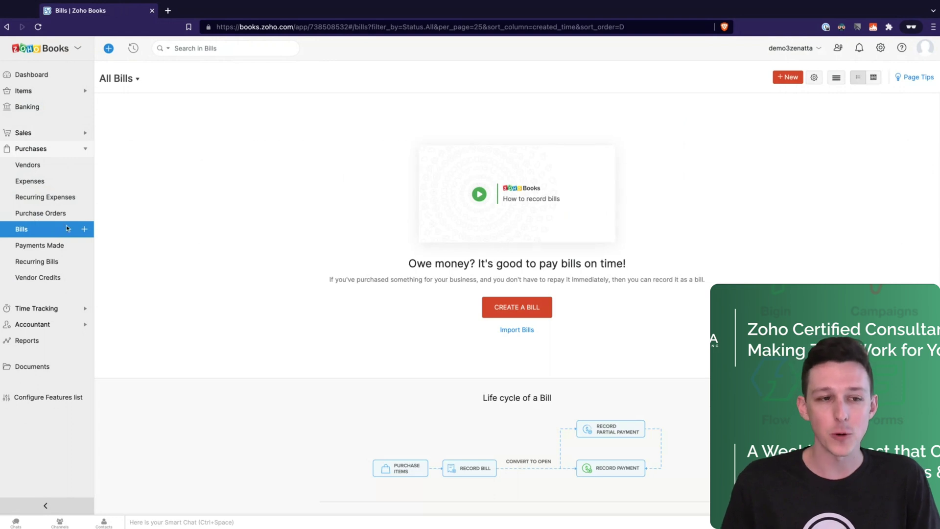
View the Payments Made page, then go on to the Recurring Bills page.
{"action": "left_click", "coordinate": [55, 246]}
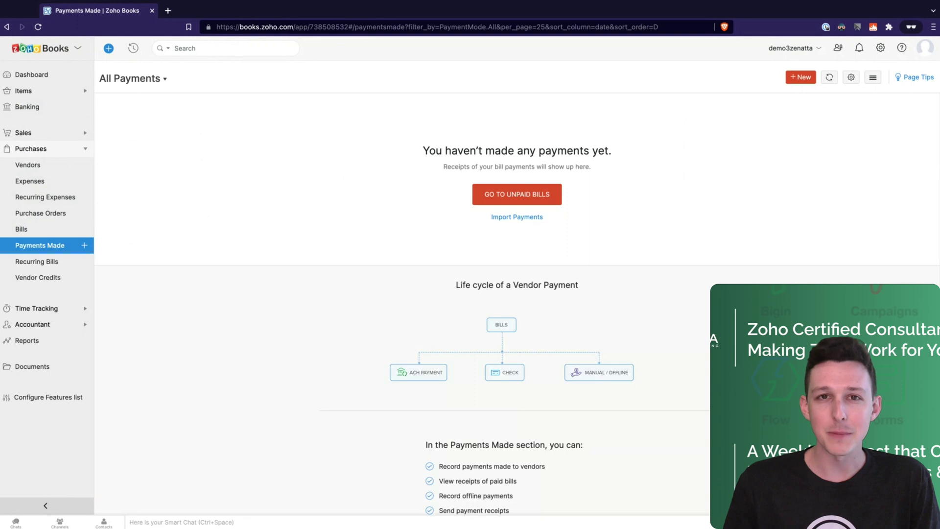
{"action": "left_click", "coordinate": [58, 263]}
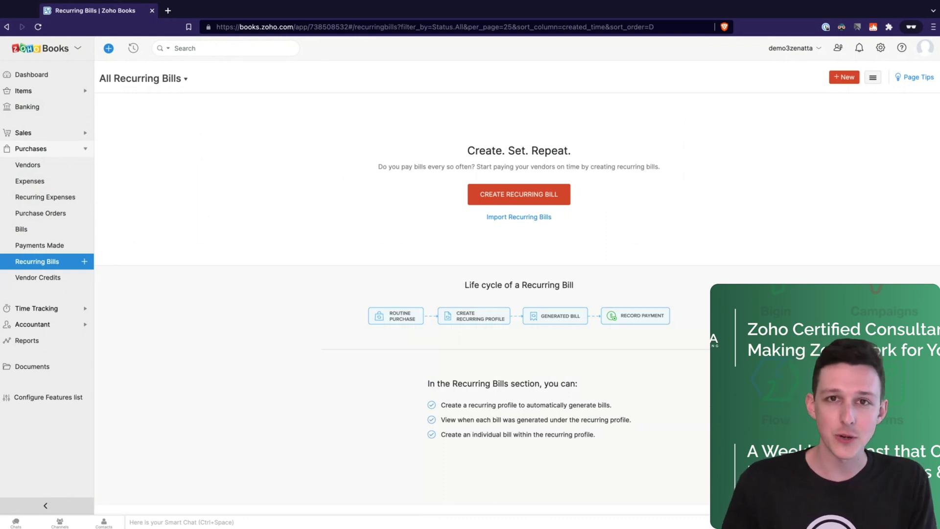
Open the empty Vendor Credits page and expand the Time Tracking group in the sidebar.
{"action": "left_click", "coordinate": [55, 283]}
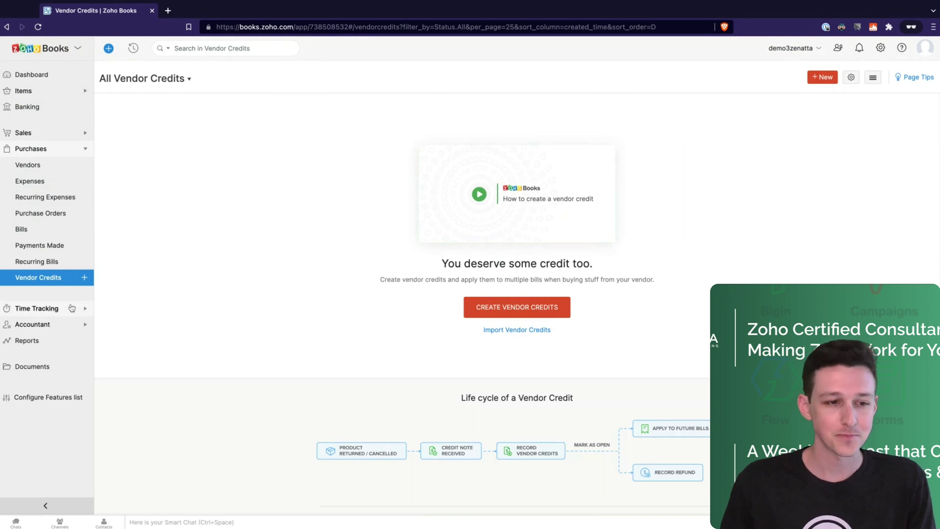
{"action": "left_click", "coordinate": [72, 308]}
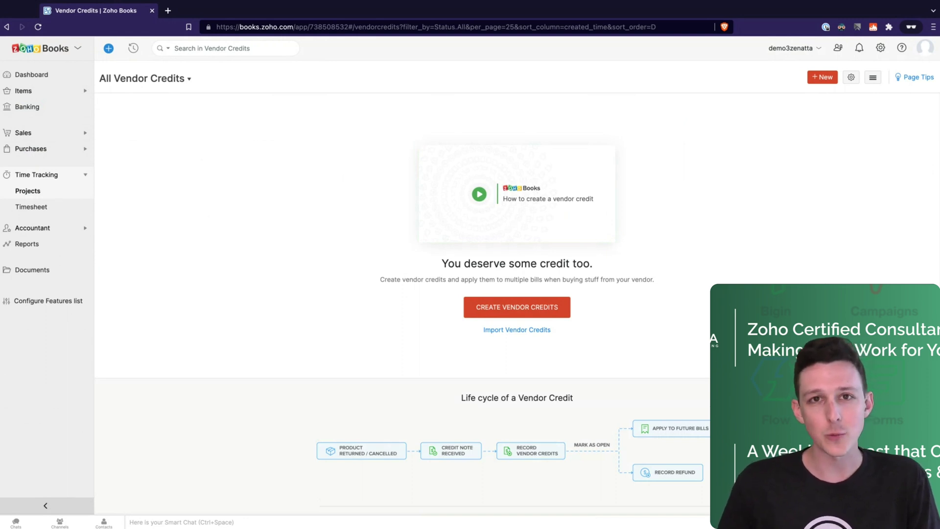
Visit Projects and the Timesheet, return to the Projects list, and expand the Accountant group.
{"action": "left_click", "coordinate": [27, 191]}
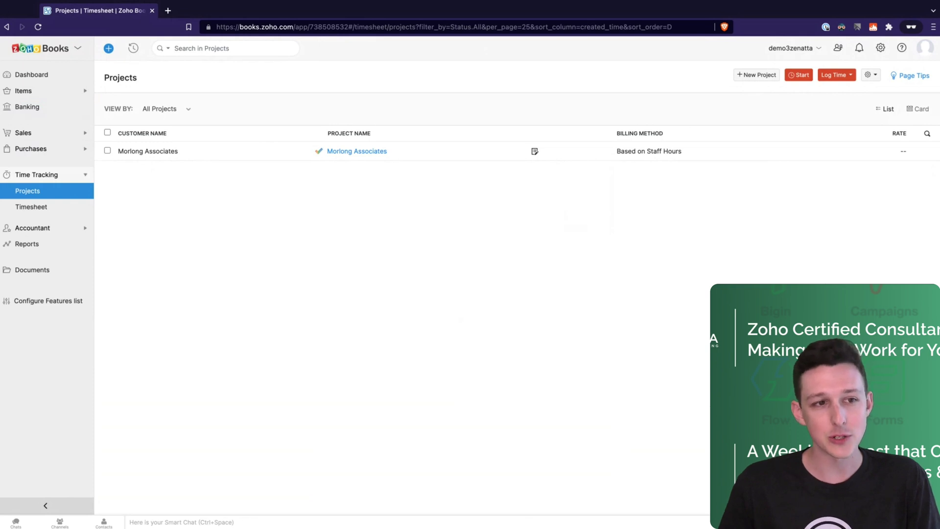
{"action": "left_click", "coordinate": [33, 207]}
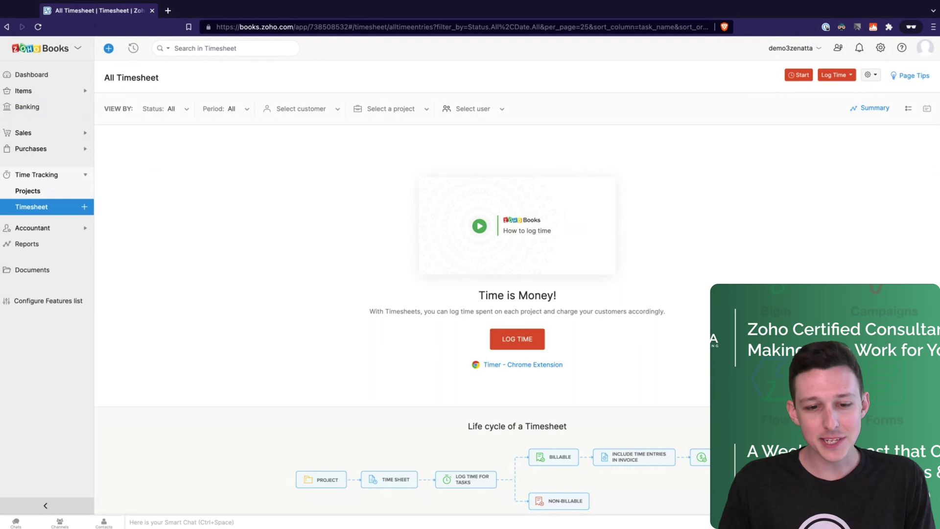
{"action": "left_click", "coordinate": [27, 190]}
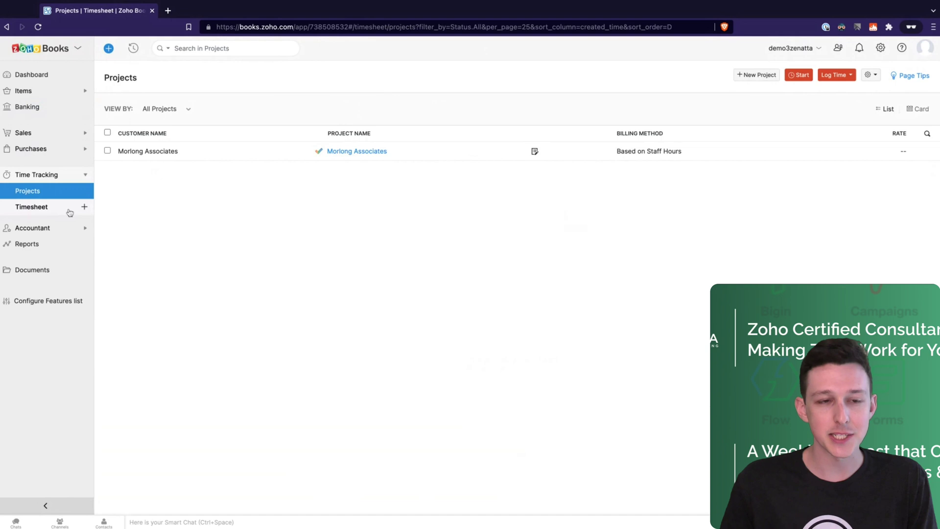
{"action": "left_click", "coordinate": [61, 232]}
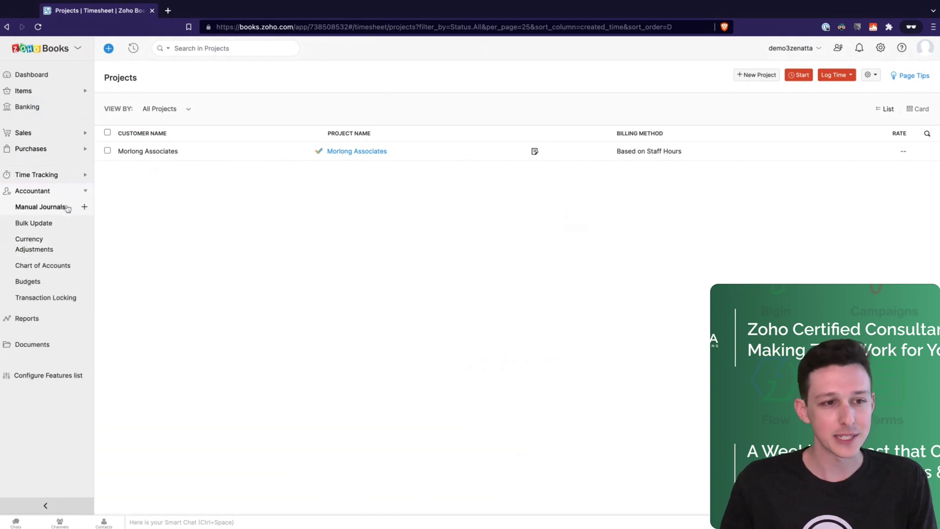
{"action": "left_click", "coordinate": [68, 208]}
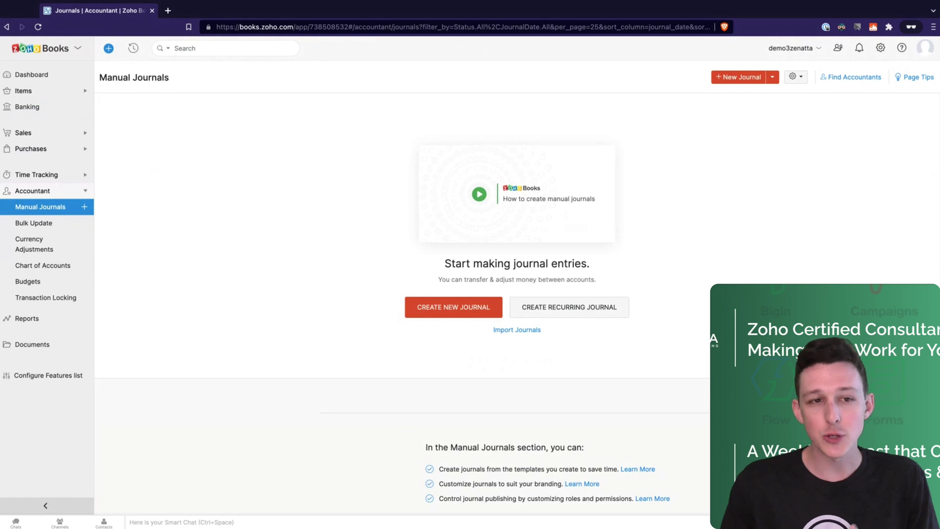
{"action": "scroll", "coordinate": [347, 171], "scroll_direction": "down", "scroll_amount": 1}
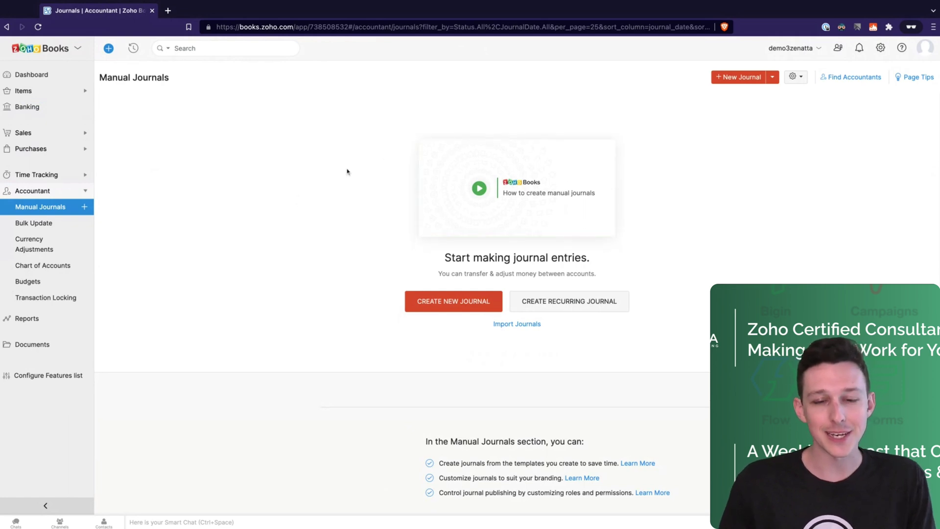
{"action": "scroll", "coordinate": [347, 172], "scroll_direction": "up", "scroll_amount": 1}
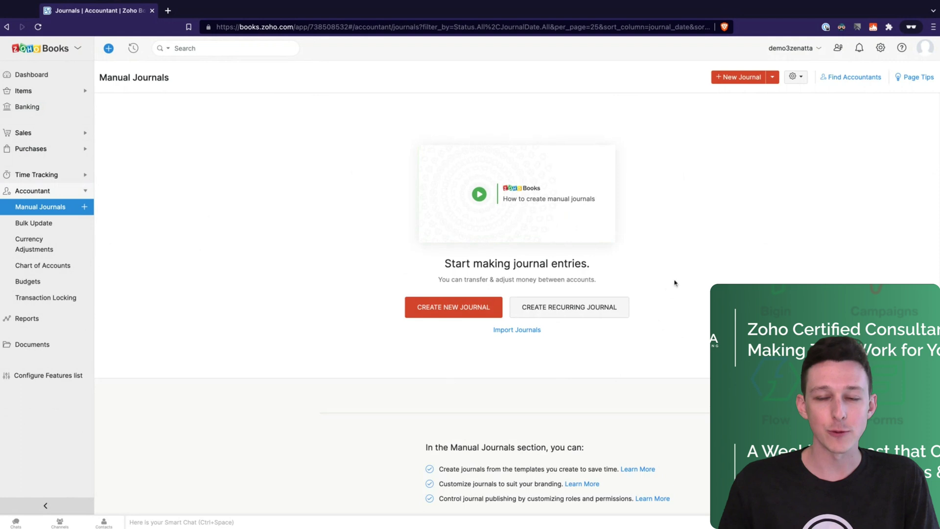
{"action": "left_click", "coordinate": [33, 224]}
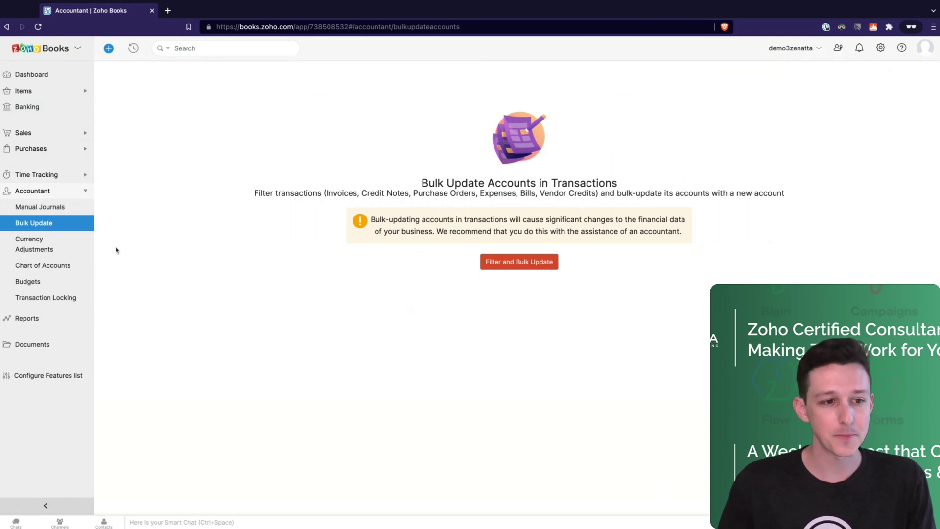
Open the Chart of Accounts listing active accounts such as Prepaid Expenses and Petty Cash.
{"action": "left_click", "coordinate": [54, 267]}
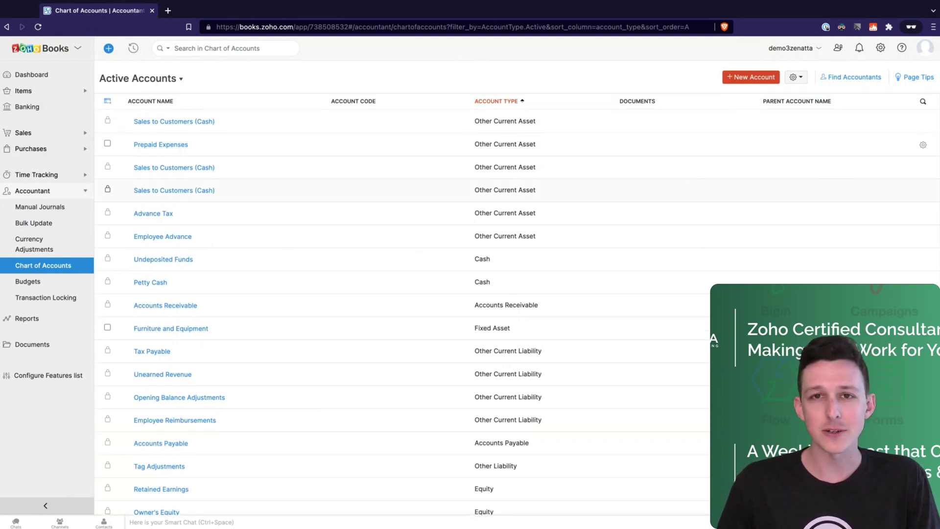
Go to the empty Budgets page, then head to the Reports overview.
{"action": "left_click", "coordinate": [26, 283]}
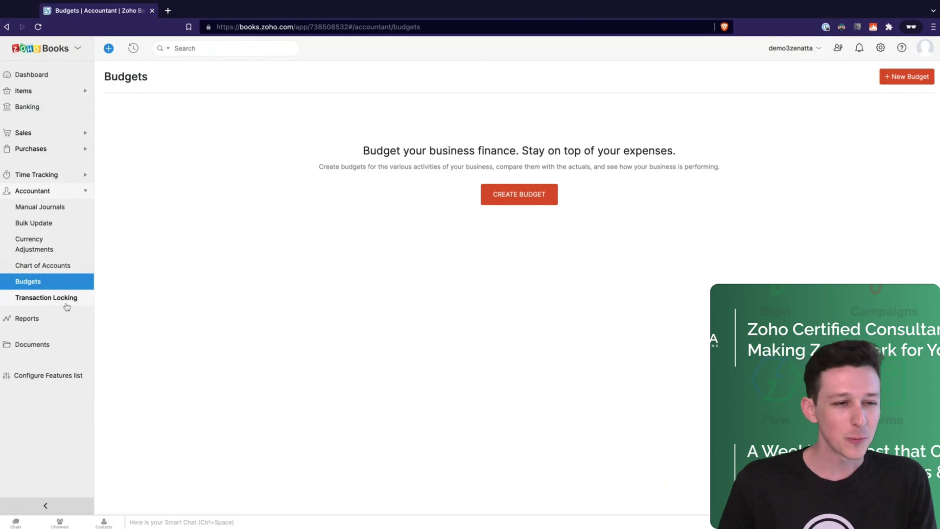
{"action": "left_click", "coordinate": [41, 320]}
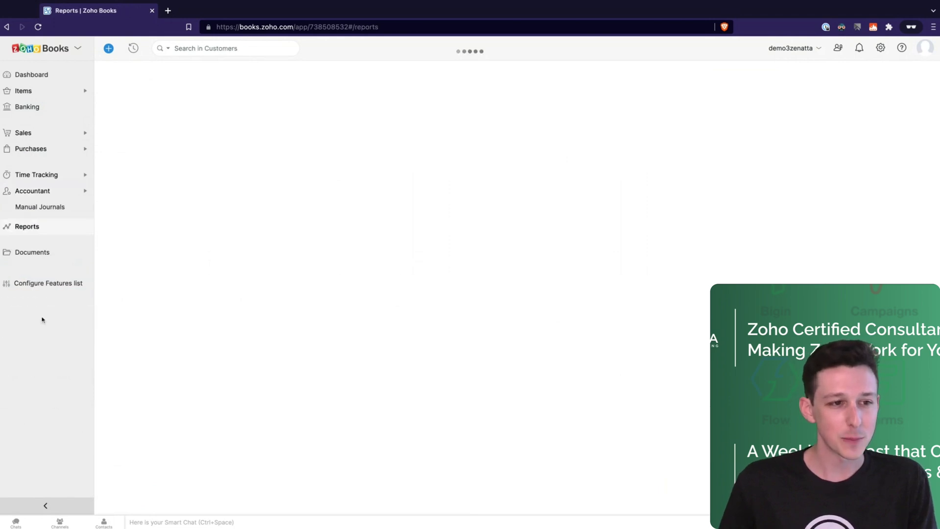
Scroll through the General Reports, from Business Overview down to Taxes, and back up.
{"action": "scroll", "coordinate": [581, 174], "scroll_direction": "down", "scroll_amount": 2}
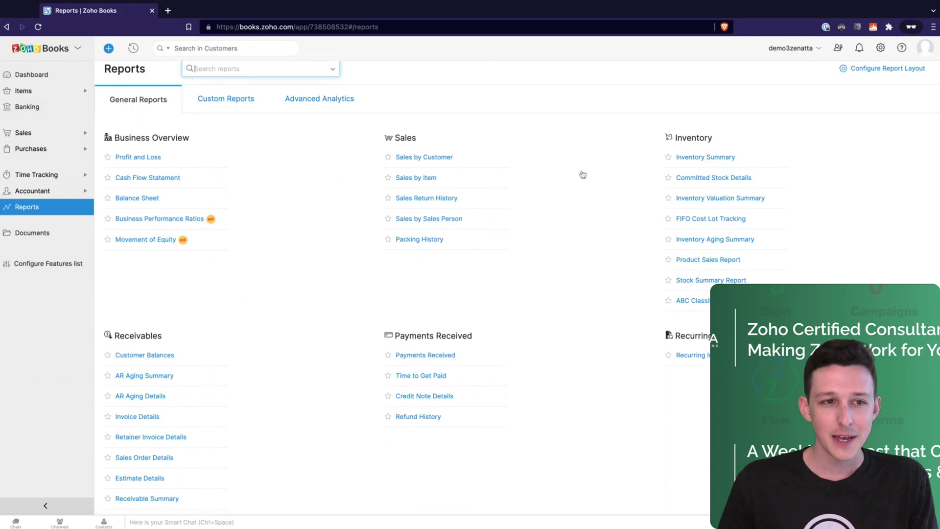
{"action": "scroll", "coordinate": [517, 282], "scroll_direction": "down", "scroll_amount": 1}
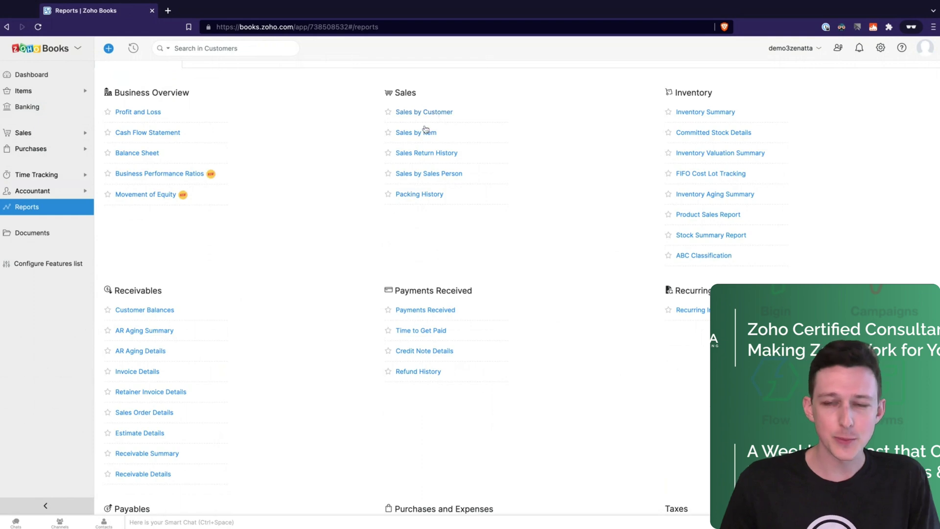
{"action": "scroll", "coordinate": [417, 177], "scroll_direction": "down", "scroll_amount": 1}
{"action": "scroll", "coordinate": [417, 177], "scroll_direction": "down", "scroll_amount": 2}
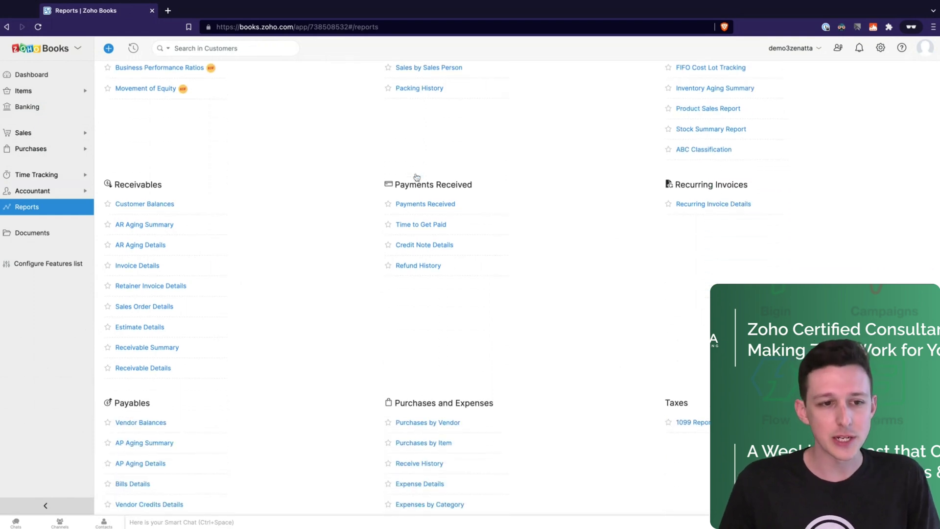
{"action": "scroll", "coordinate": [417, 177], "scroll_direction": "down", "scroll_amount": 1}
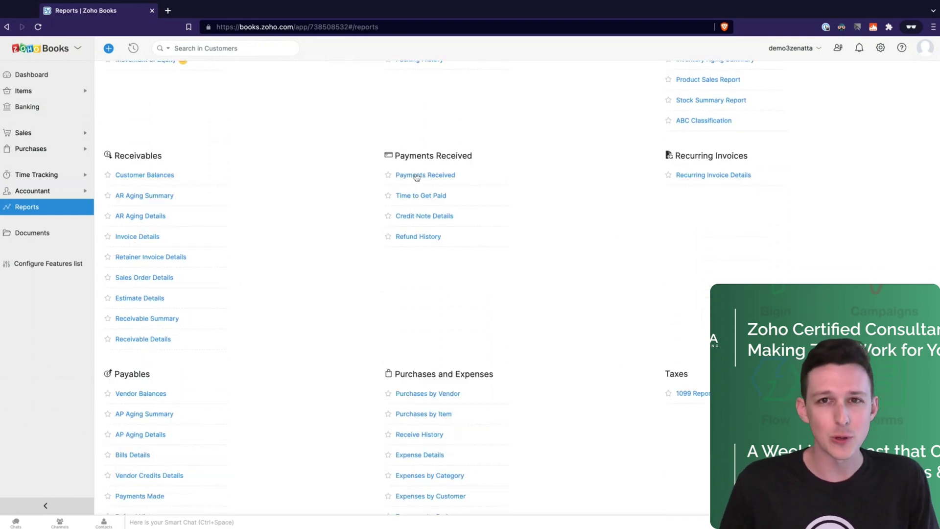
{"action": "scroll", "coordinate": [416, 178], "scroll_direction": "down", "scroll_amount": 1}
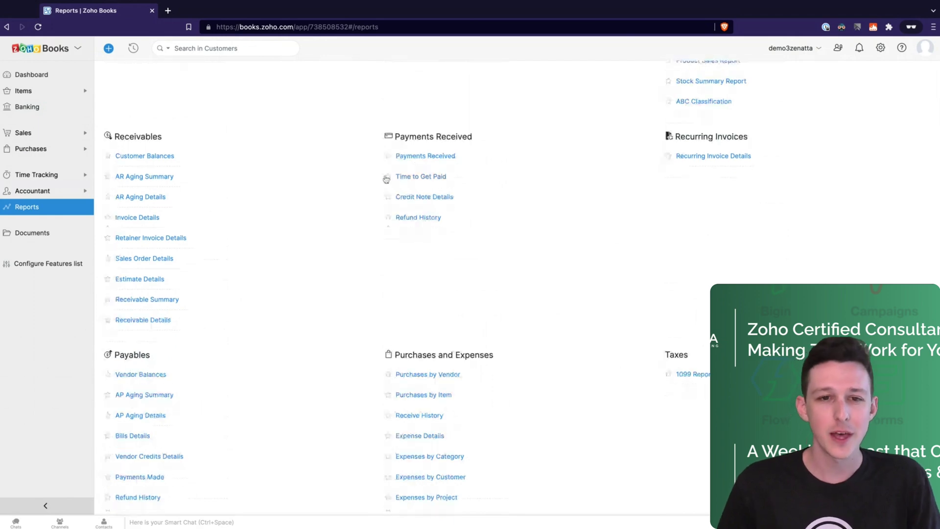
{"action": "scroll", "coordinate": [386, 179], "scroll_direction": "down", "scroll_amount": 1}
{"action": "scroll", "coordinate": [409, 282], "scroll_direction": "down", "scroll_amount": 5}
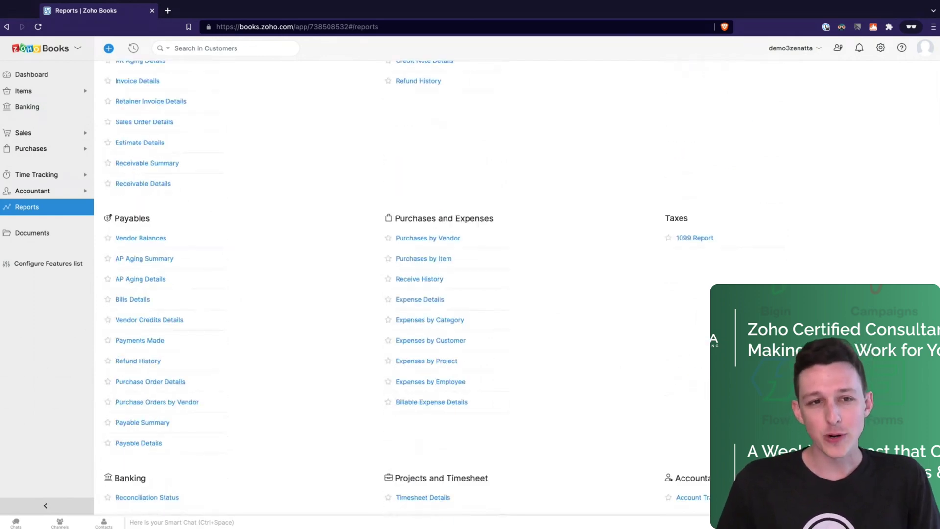
{"action": "scroll", "coordinate": [384, 159], "scroll_direction": "up", "scroll_amount": 6}
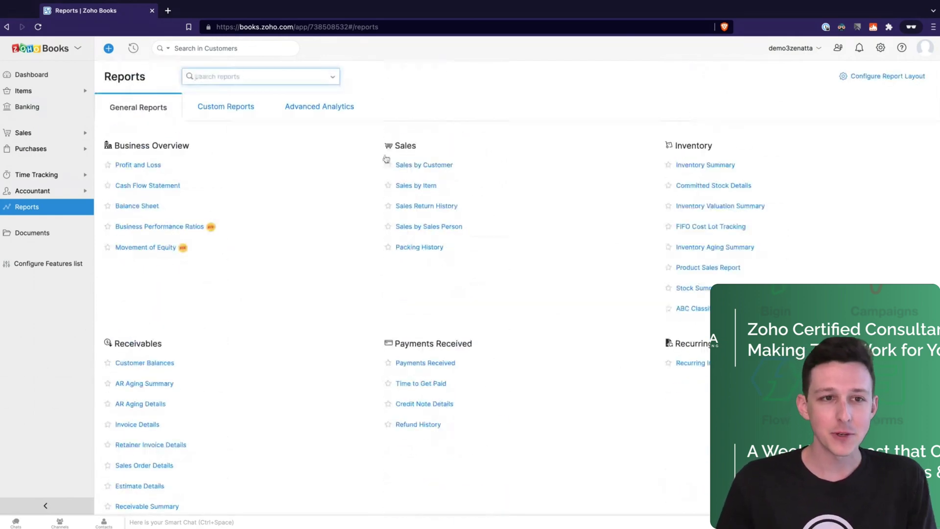
{"action": "left_click", "coordinate": [220, 109]}
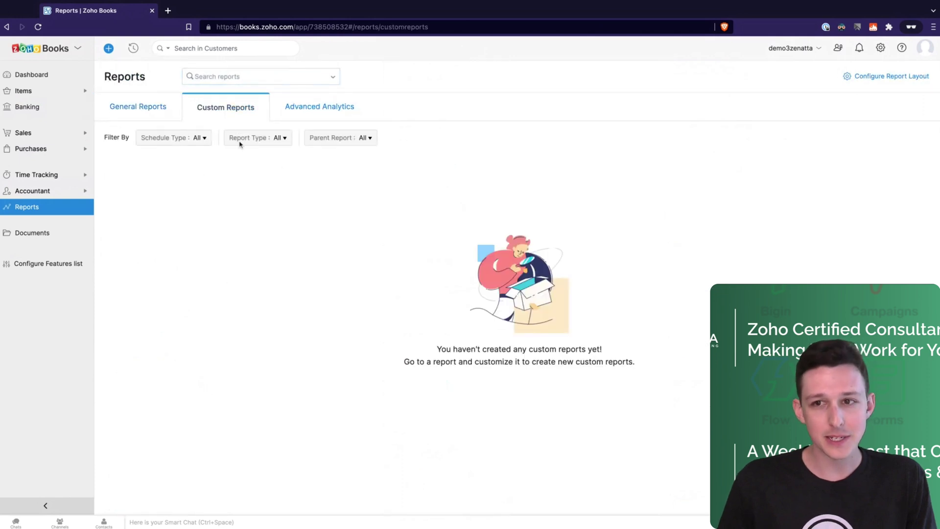
{"action": "left_click", "coordinate": [313, 114]}
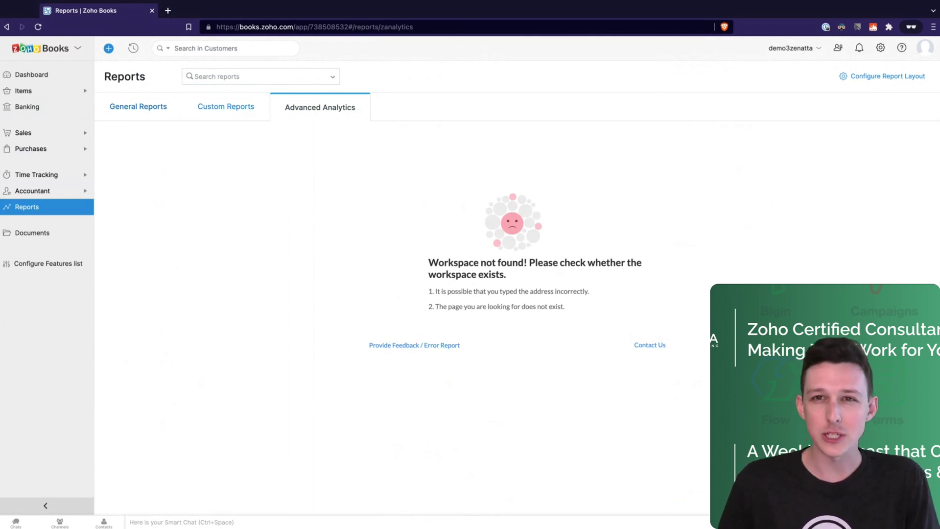
{"action": "key", "text": "super+bracketleft"}
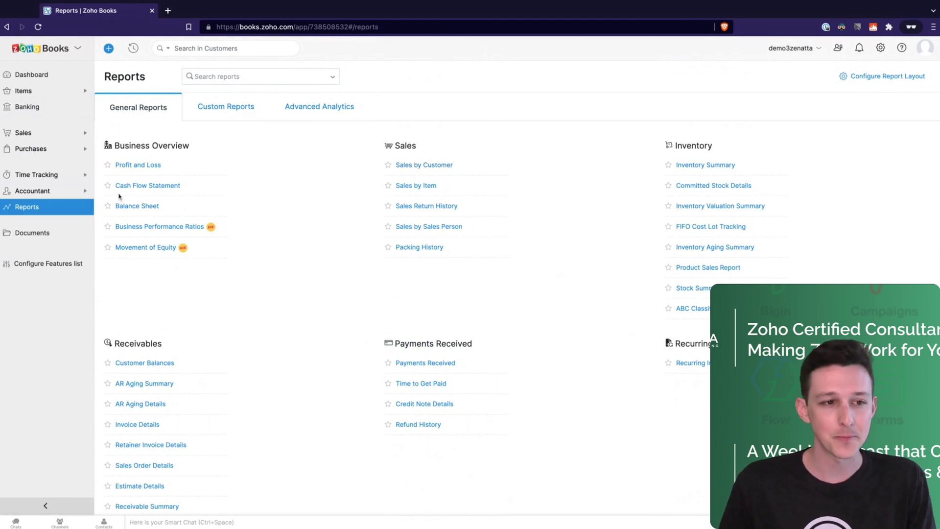
{"action": "left_click", "coordinate": [924, 50]}
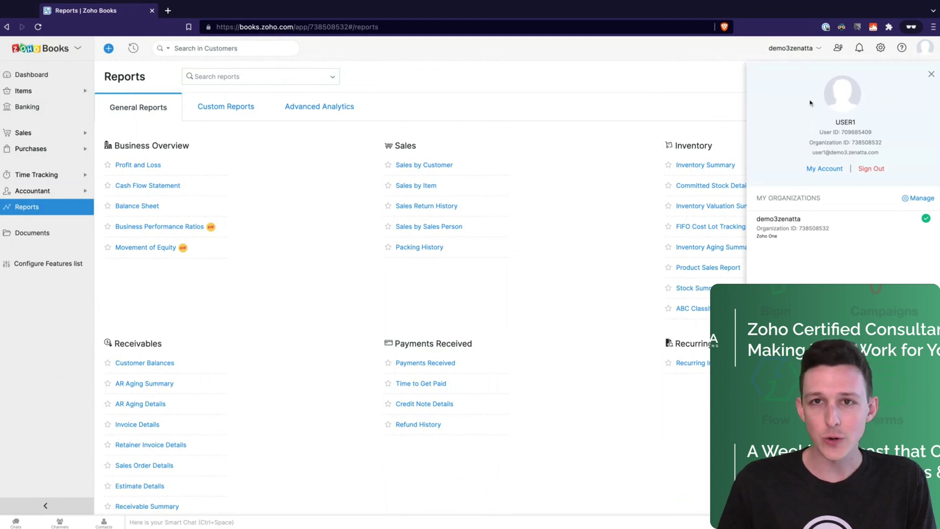
{"action": "left_click", "coordinate": [903, 49]}
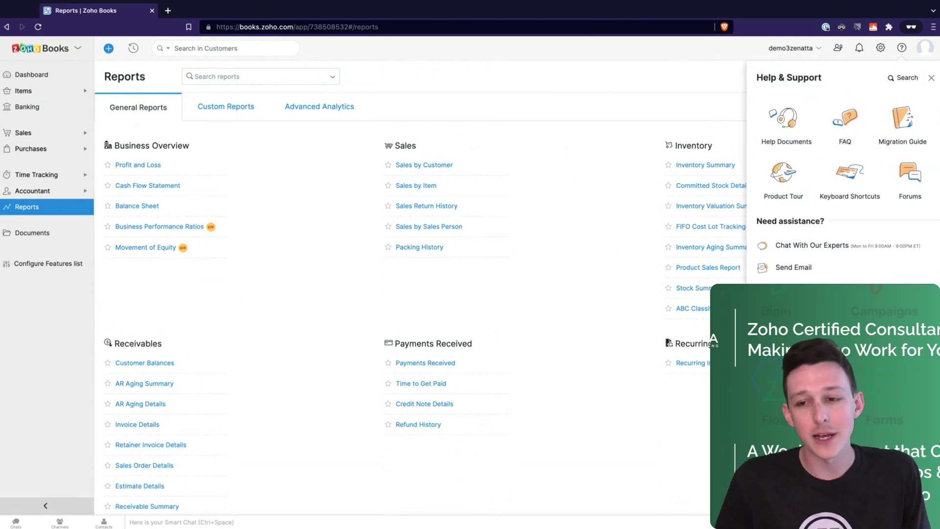
{"action": "scroll", "coordinate": [812, 170], "scroll_direction": "down", "scroll_amount": 1}
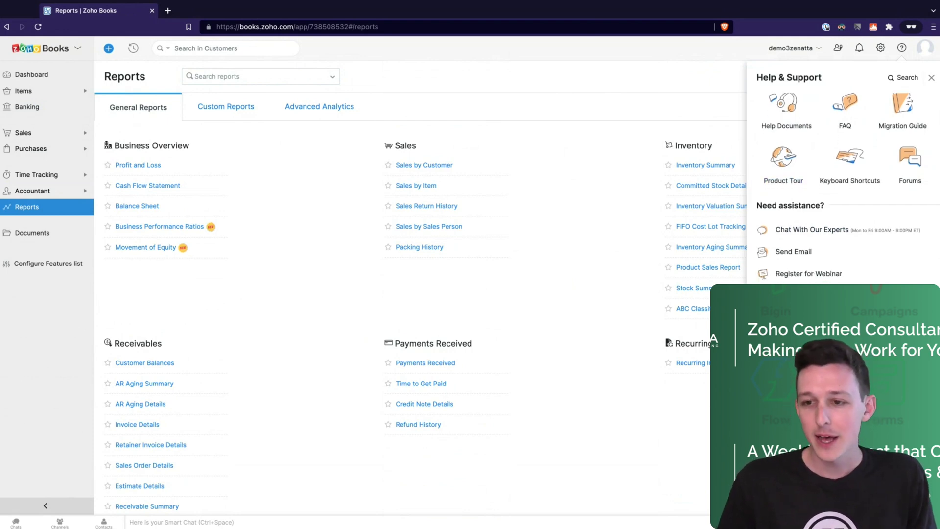
{"action": "scroll", "coordinate": [832, 186], "scroll_direction": "down", "scroll_amount": 2}
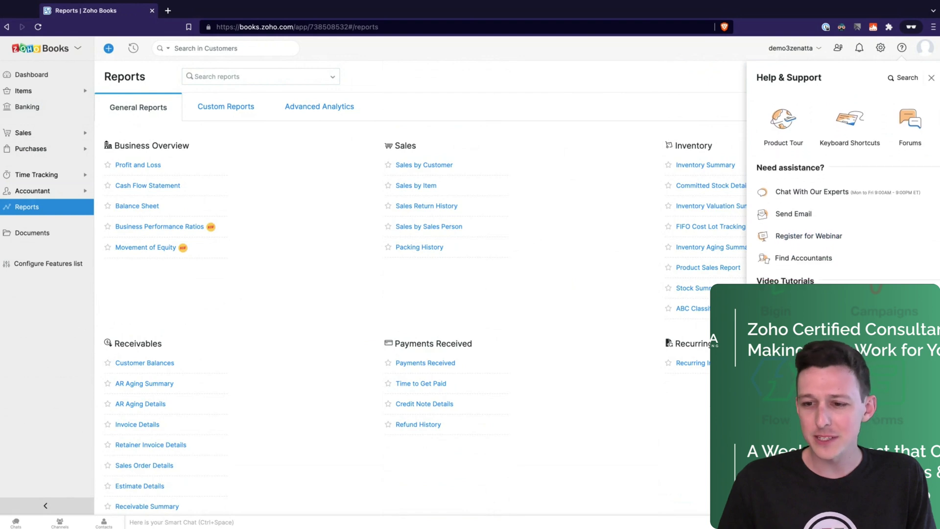
{"action": "scroll", "coordinate": [857, 225], "scroll_direction": "down", "scroll_amount": 1}
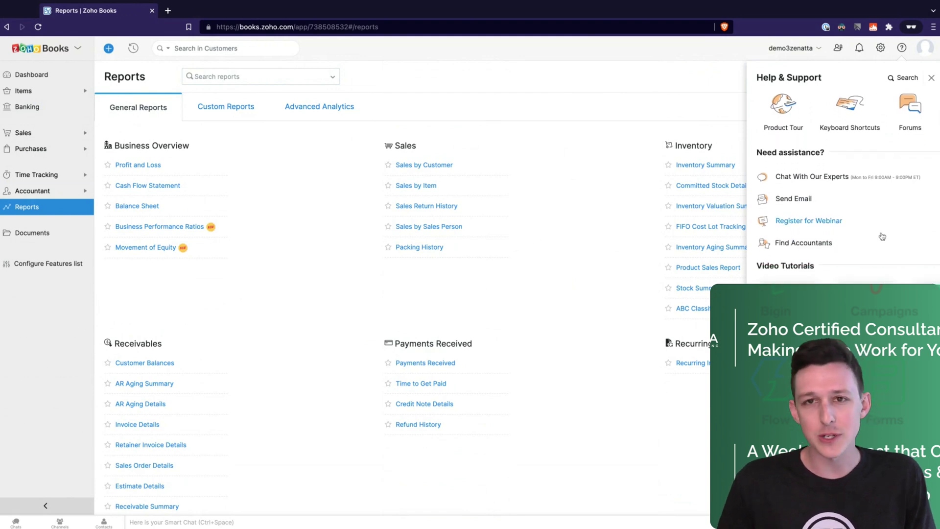
{"action": "scroll", "coordinate": [850, 202], "scroll_direction": "up", "scroll_amount": 4}
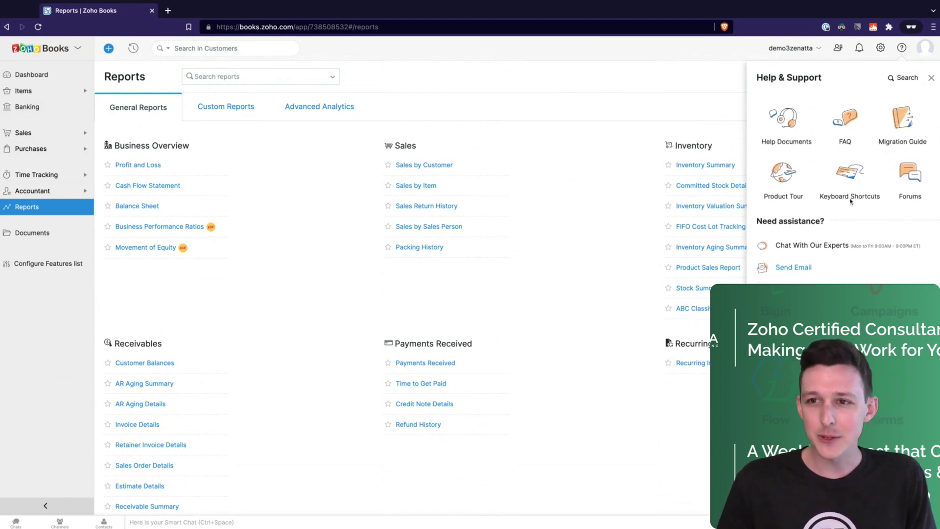
{"action": "left_click", "coordinate": [606, 92]}
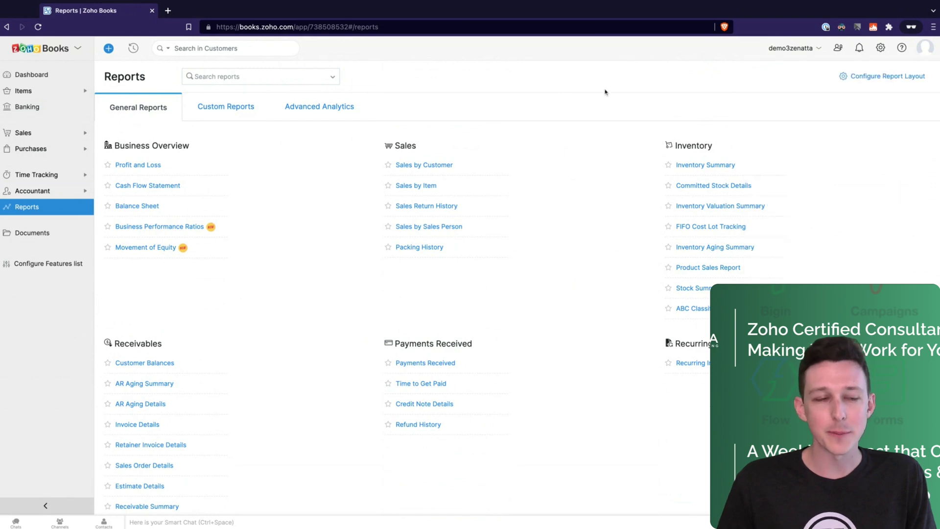